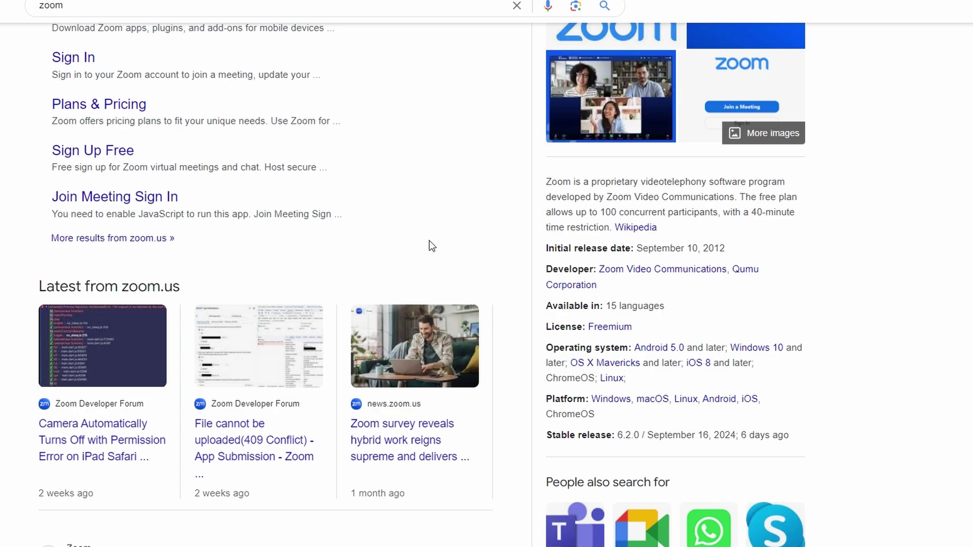
# Look over the Google search results and information panel for Zoom.
pyautogui.scroll(3, 432, 246)
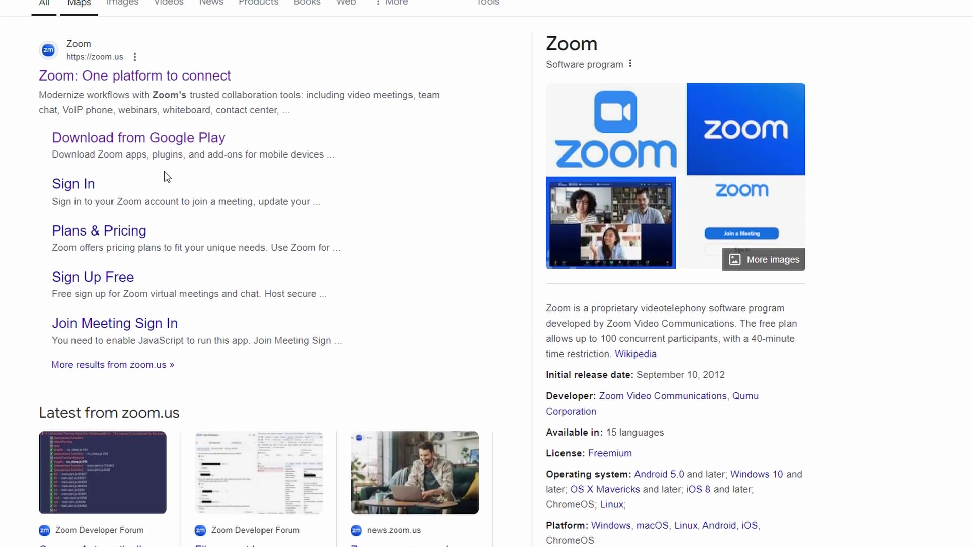
pyautogui.scroll(-5, 595, 262)
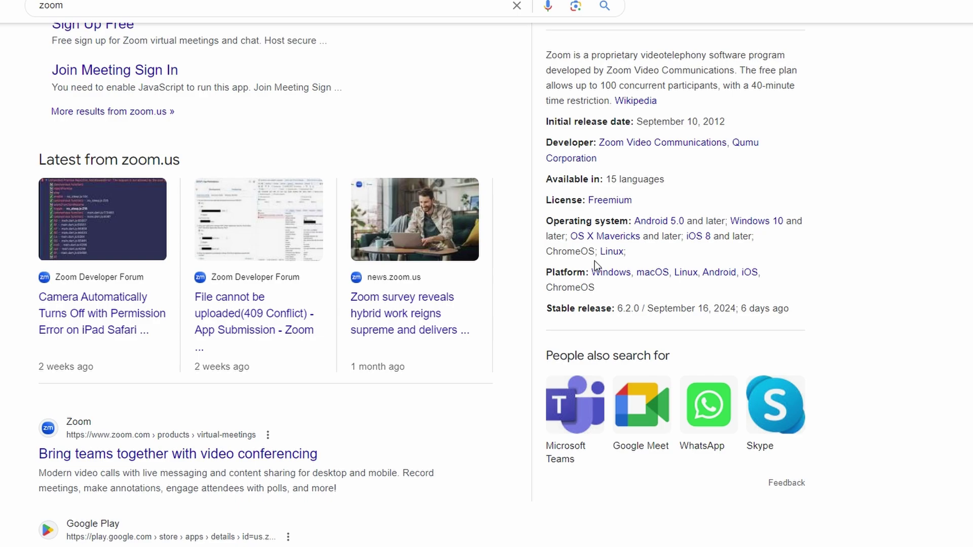
pyautogui.scroll(5, 594, 261)
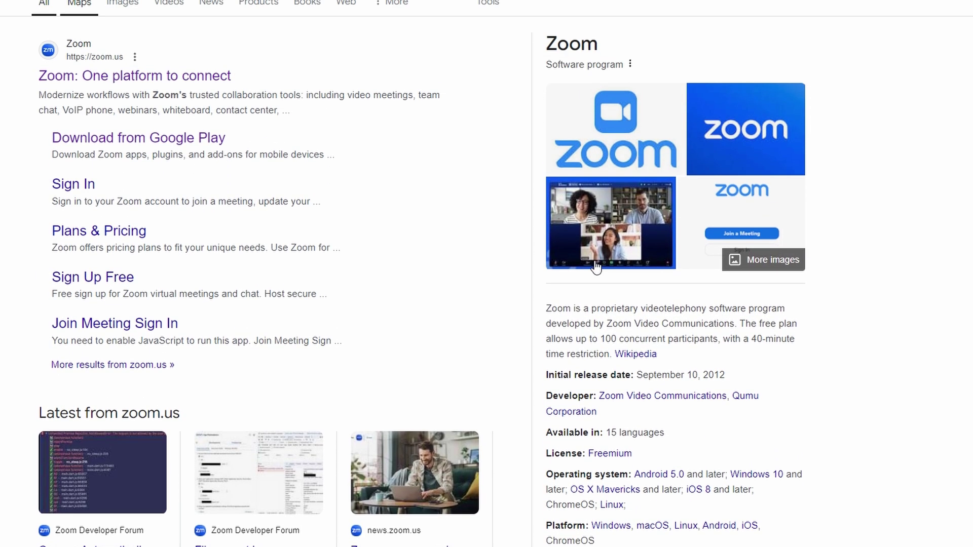
pyautogui.scroll(-3, 596, 267)
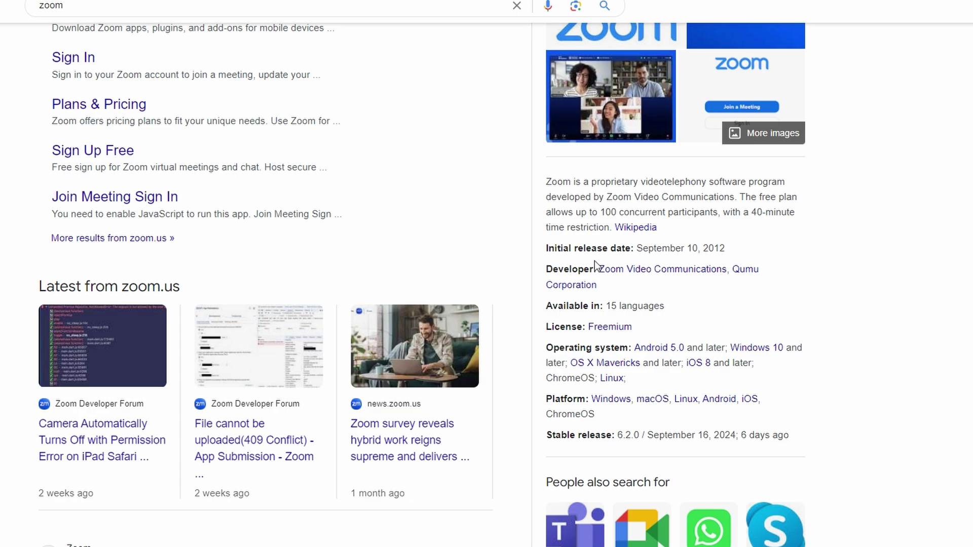
pyautogui.scroll(4, 594, 261)
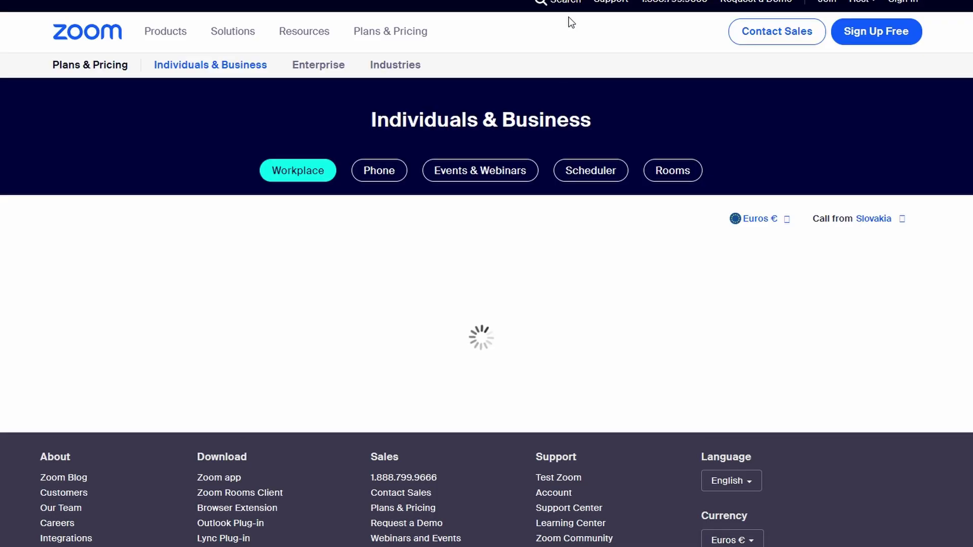
# Compare the meeting length limits of the Basic and Pro plans on Zoom's pricing page.
pyautogui.scroll(-4, 558, 92)
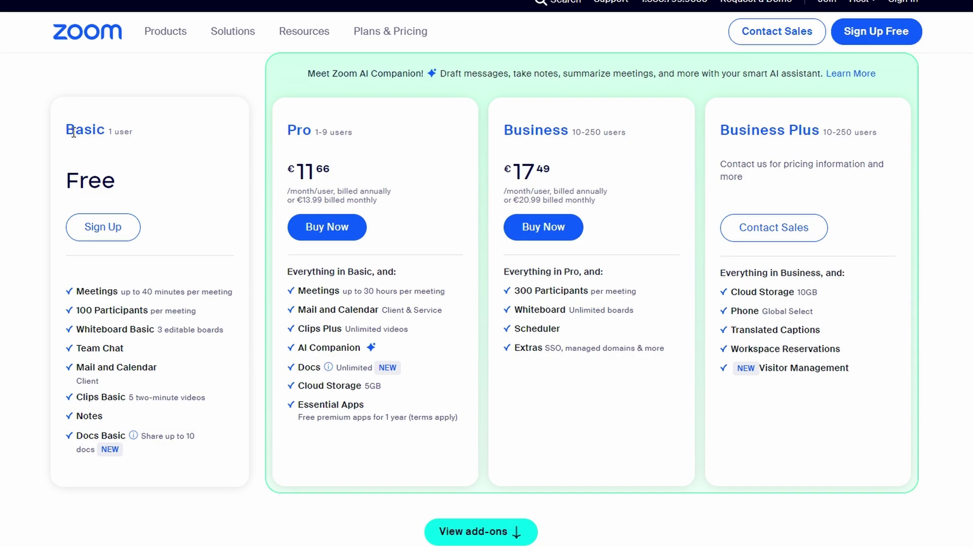
pyautogui.moveTo(67, 127); pyautogui.dragTo(106, 137)
pyautogui.moveTo(142, 292); pyautogui.dragTo(234, 291)
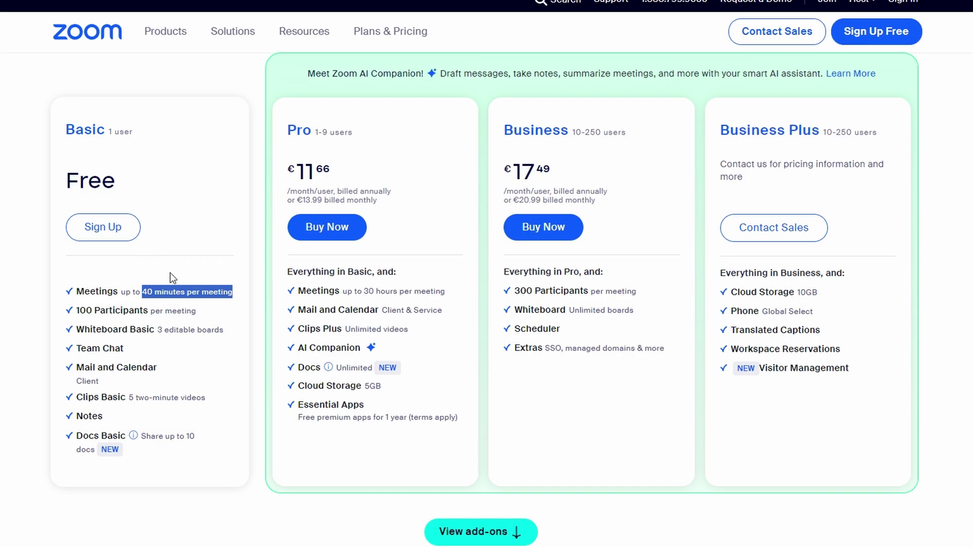
pyautogui.click(369, 290)
pyautogui.moveTo(369, 289); pyautogui.dragTo(449, 296)
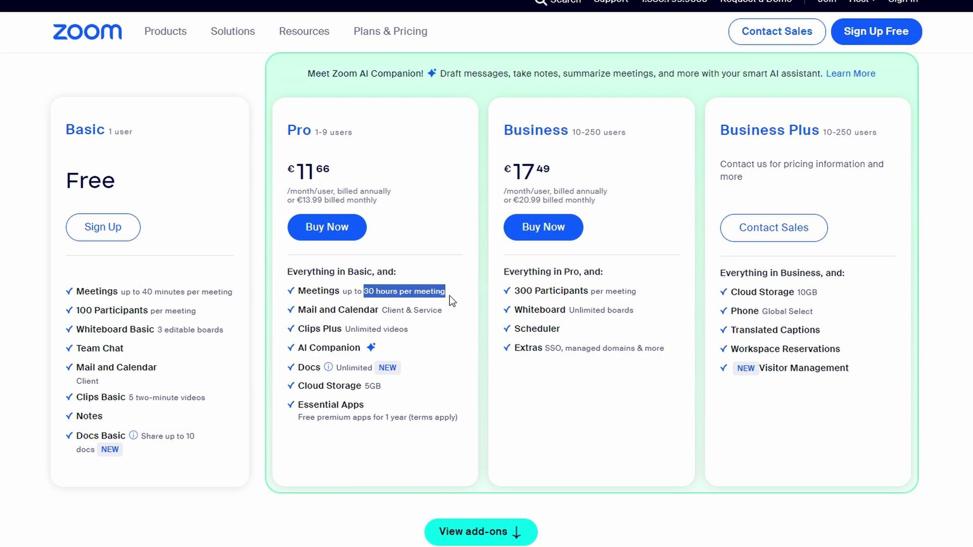
pyautogui.click(403, 305)
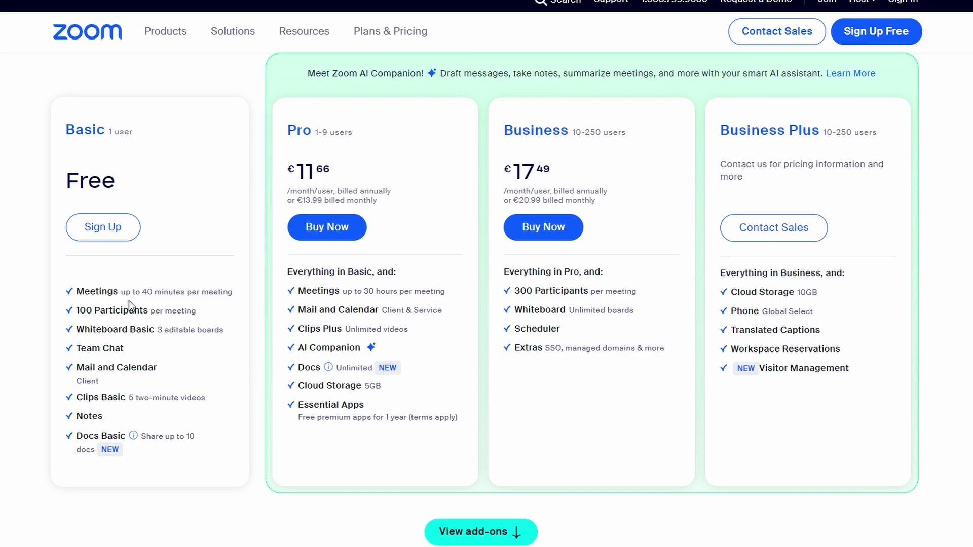
# Review the Basic plan's participant limit, whiteboard, team chat, and mail and calendar features.
pyautogui.moveTo(75, 310); pyautogui.dragTo(196, 312)
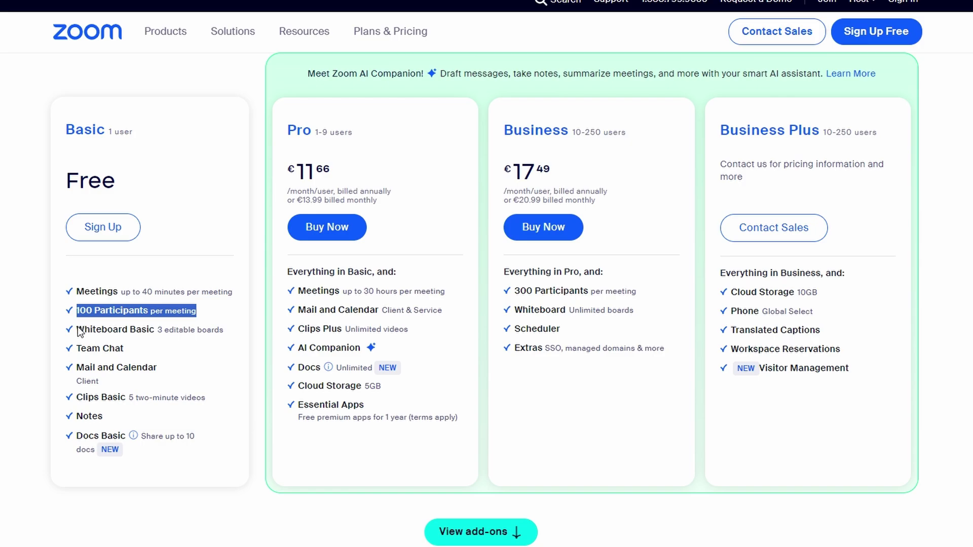
pyautogui.moveTo(75, 328); pyautogui.dragTo(229, 333)
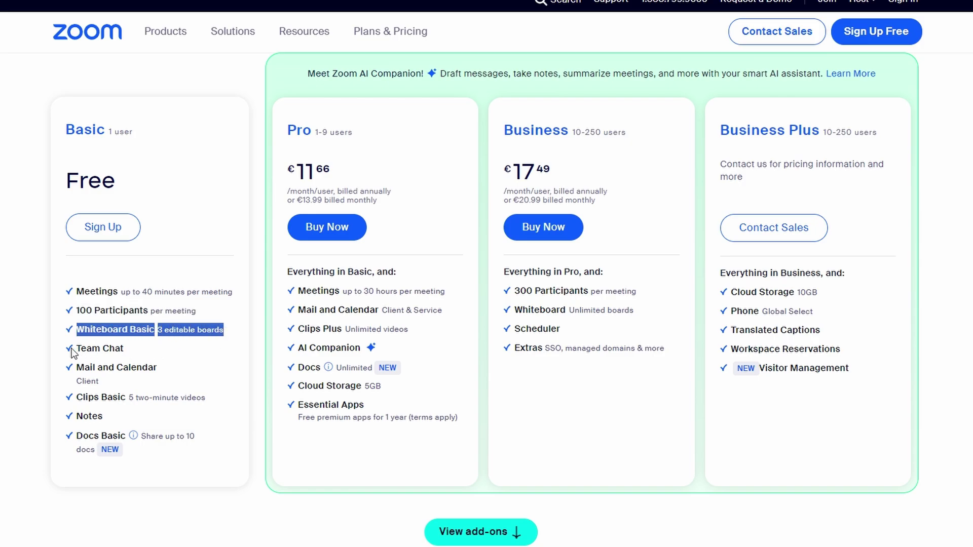
pyautogui.moveTo(77, 335); pyautogui.dragTo(86, 349)
pyautogui.tripleClick(87, 350)
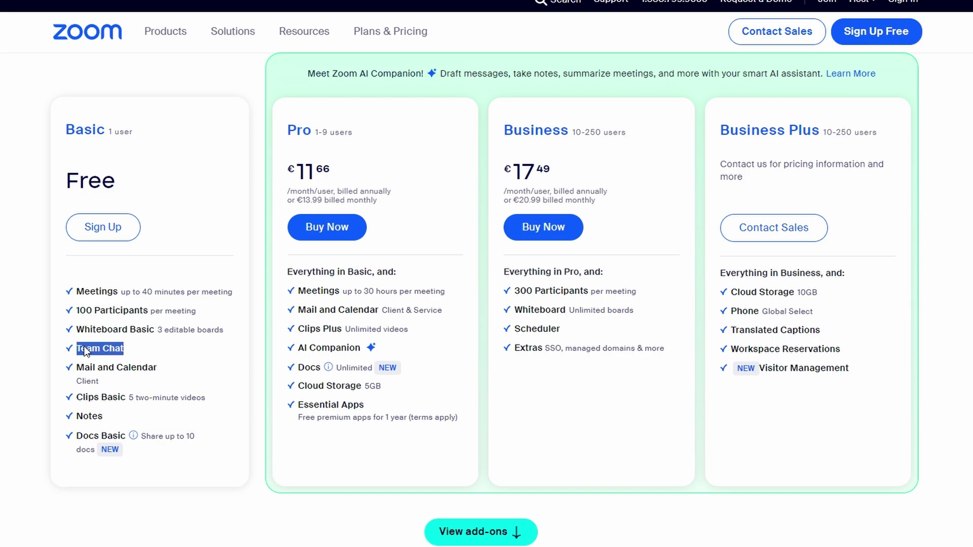
pyautogui.click(161, 366)
# Compare the Pro and Business plans and check the Business plan's participant limit.
pyautogui.moveTo(288, 130); pyautogui.dragTo(312, 134)
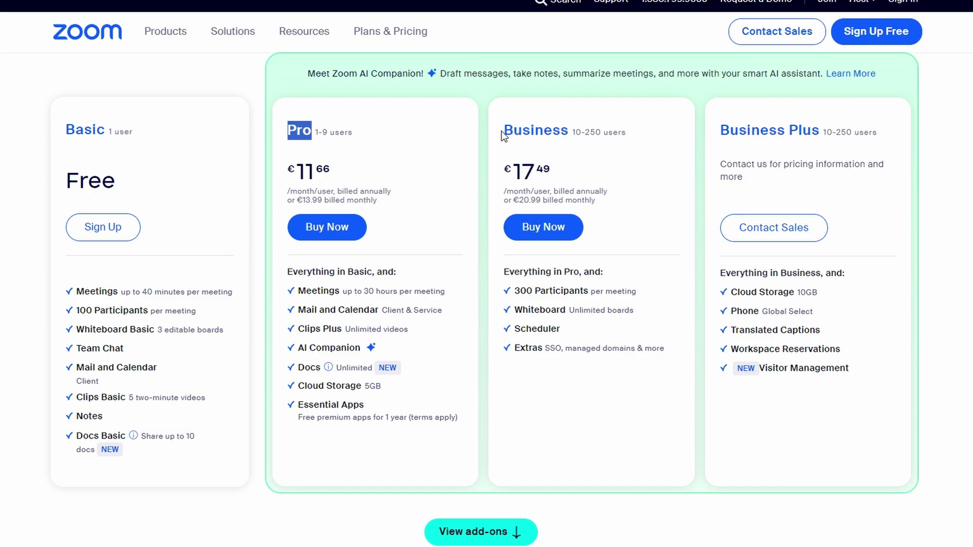
pyautogui.moveTo(502, 131); pyautogui.dragTo(568, 133)
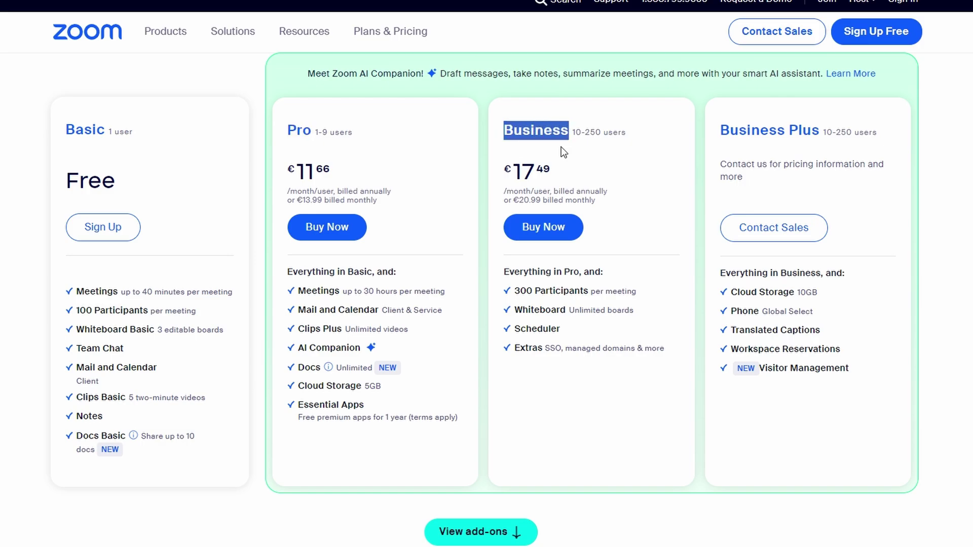
pyautogui.moveTo(513, 291); pyautogui.dragTo(619, 292)
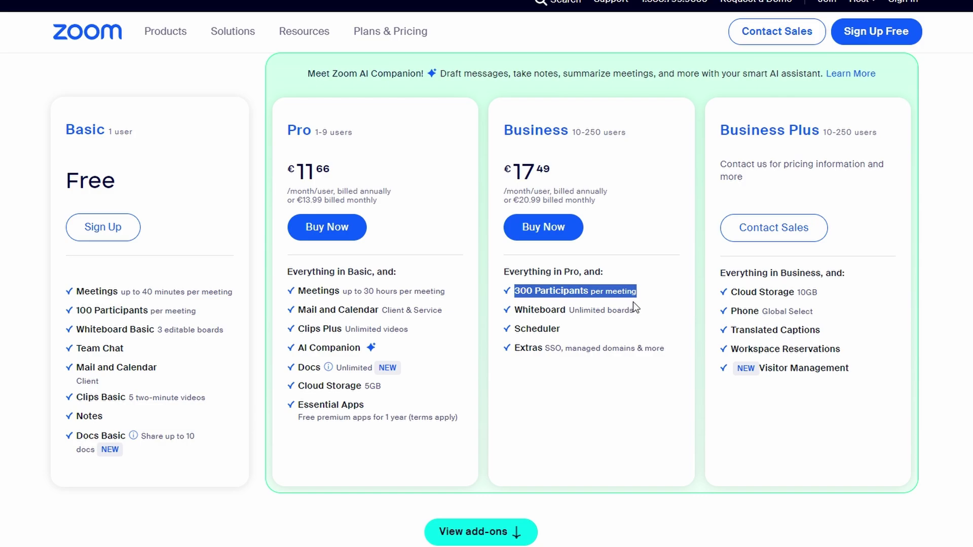
pyautogui.click(634, 302)
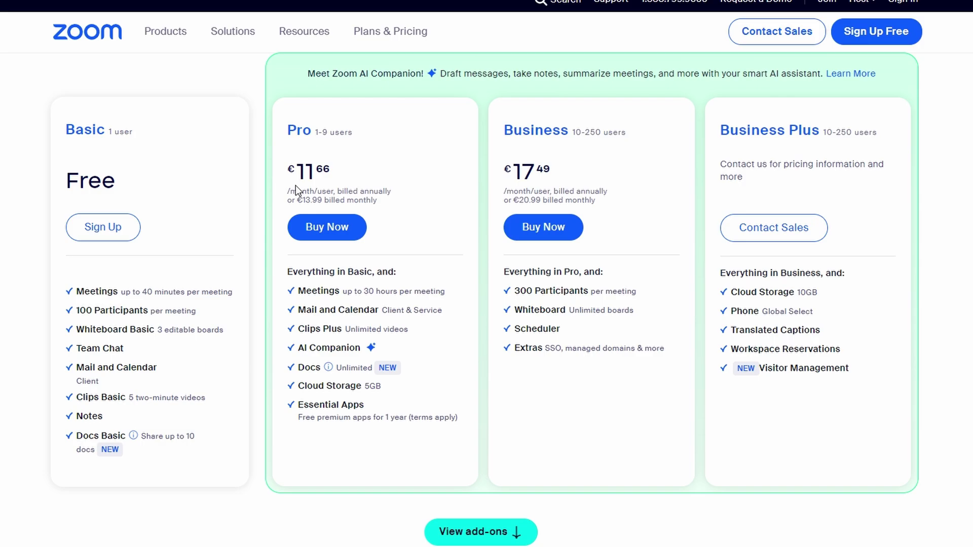
# Start the free Zoom account sign-up from the Zoom home page.
pyautogui.scroll(4, 391, 204)
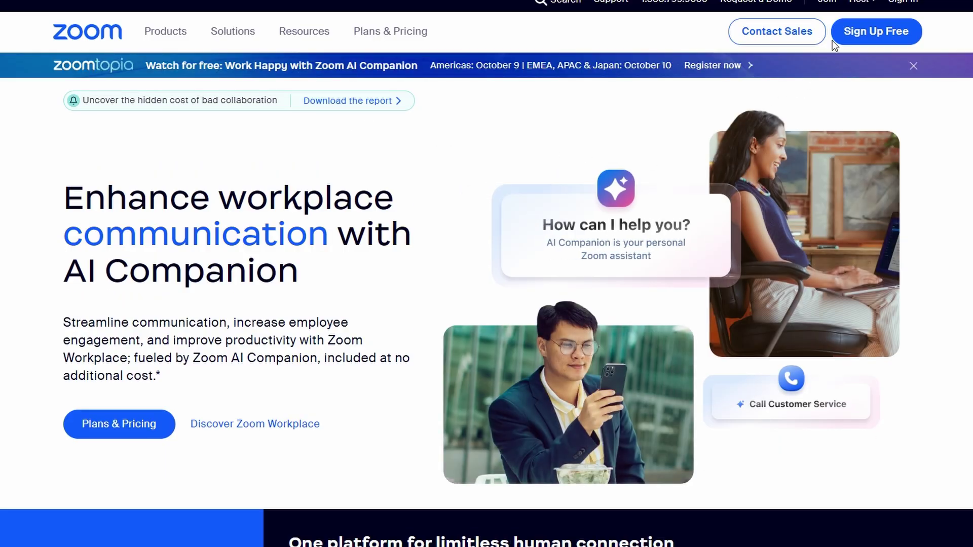
pyautogui.click(834, 40)
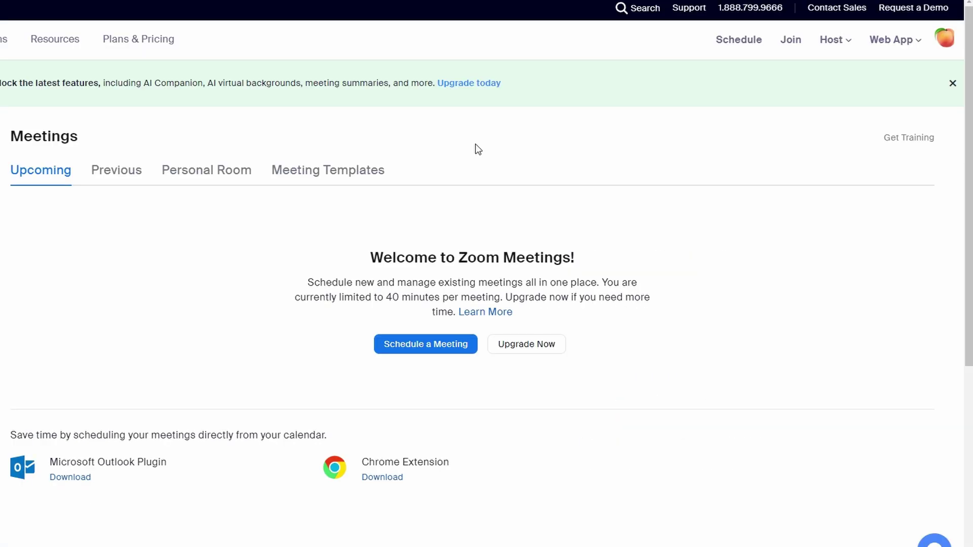
# Open the signed-in account's profile page from the Meetings page.
pyautogui.scroll(-1, 475, 144)
pyautogui.scroll(1, 411, 120)
pyautogui.click(947, 45)
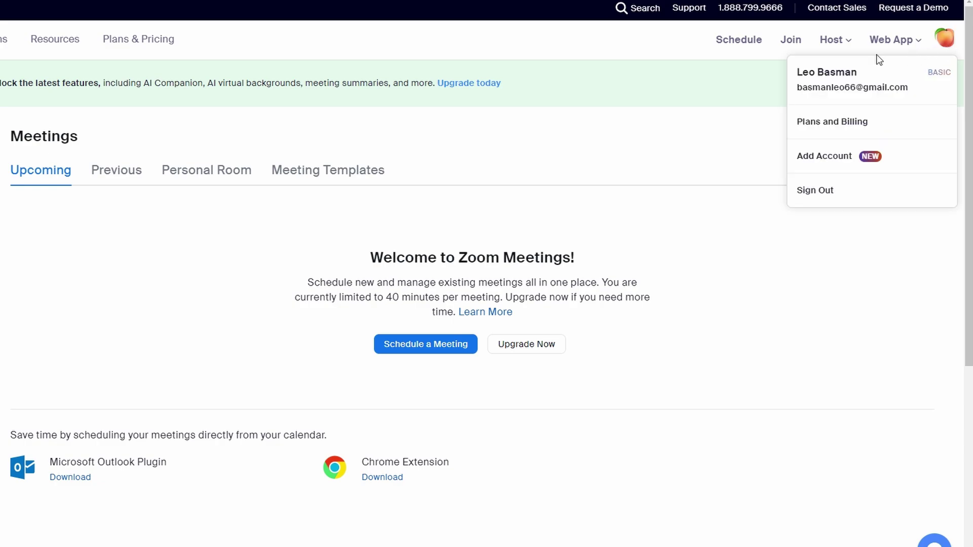
pyautogui.click(810, 76)
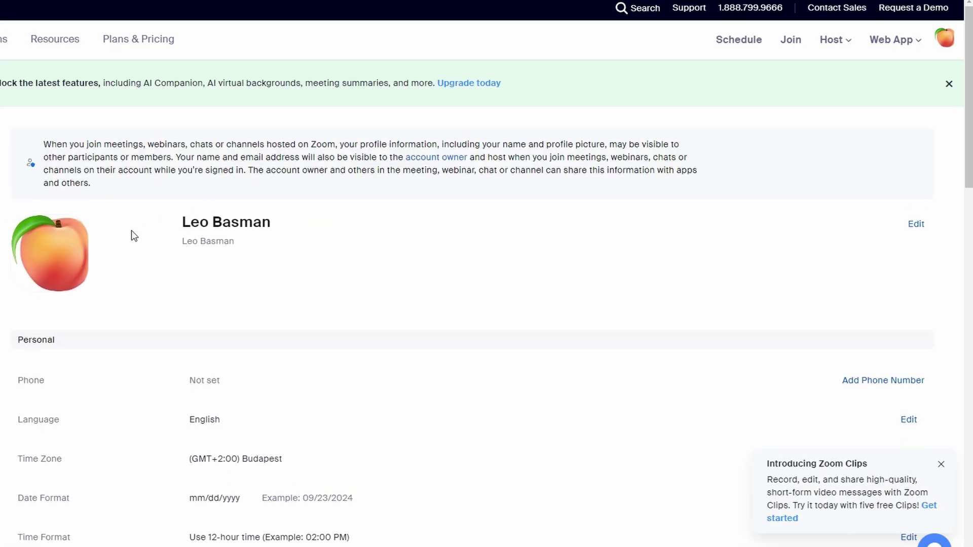
# Examine the profile's picture, name, personal, meeting and account details, and dismiss the Zoom Clips notice.
pyautogui.moveTo(53, 252)
pyautogui.moveTo(183, 223); pyautogui.dragTo(284, 225)
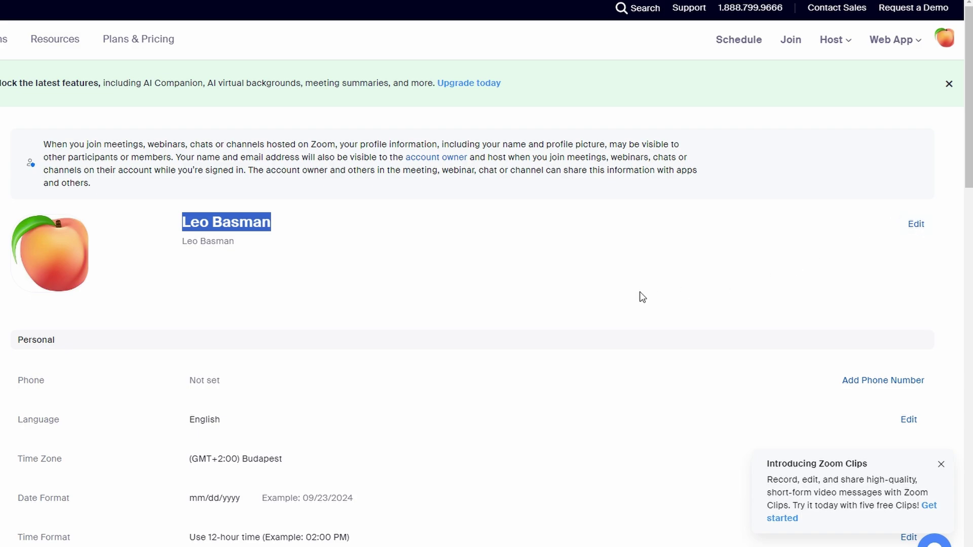
pyautogui.scroll(-1, 641, 297)
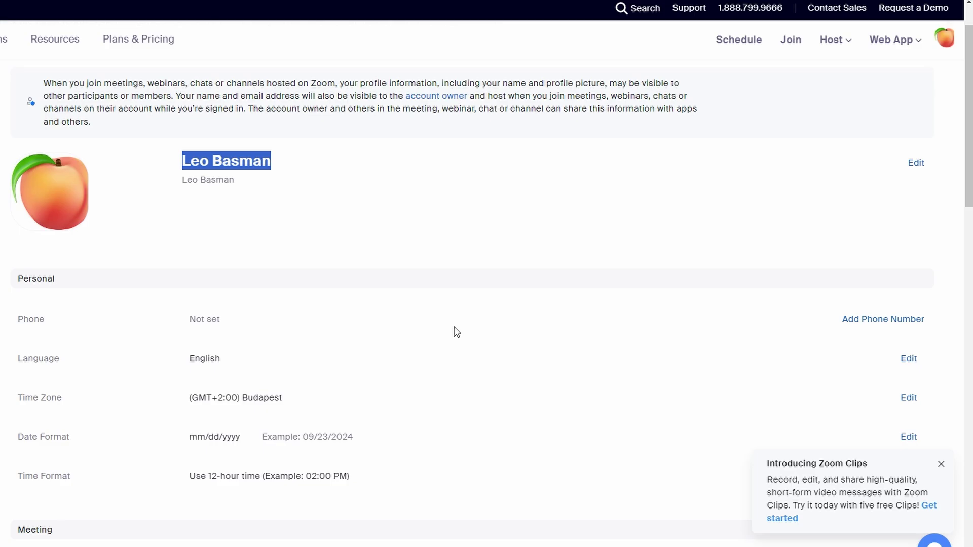
pyautogui.scroll(-5, 455, 329)
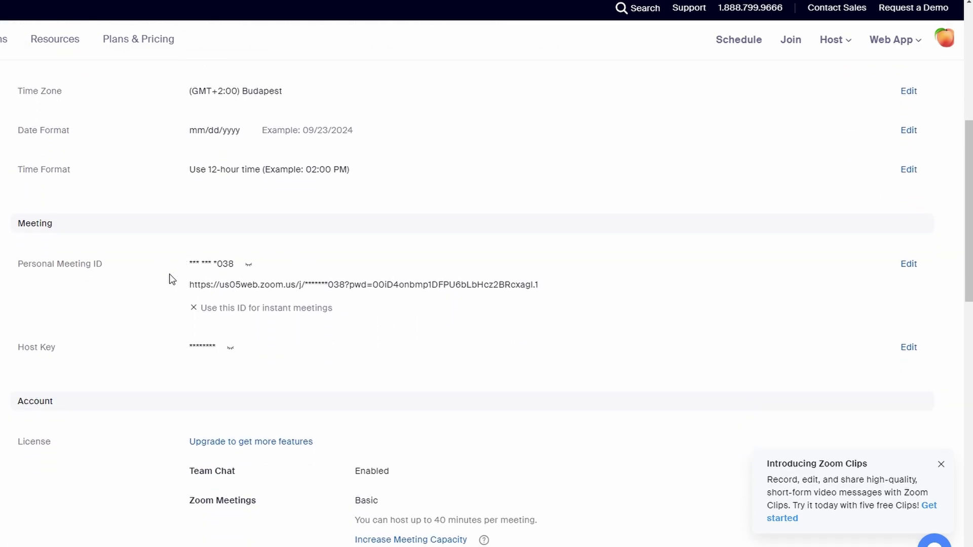
pyautogui.scroll(-4, 169, 274)
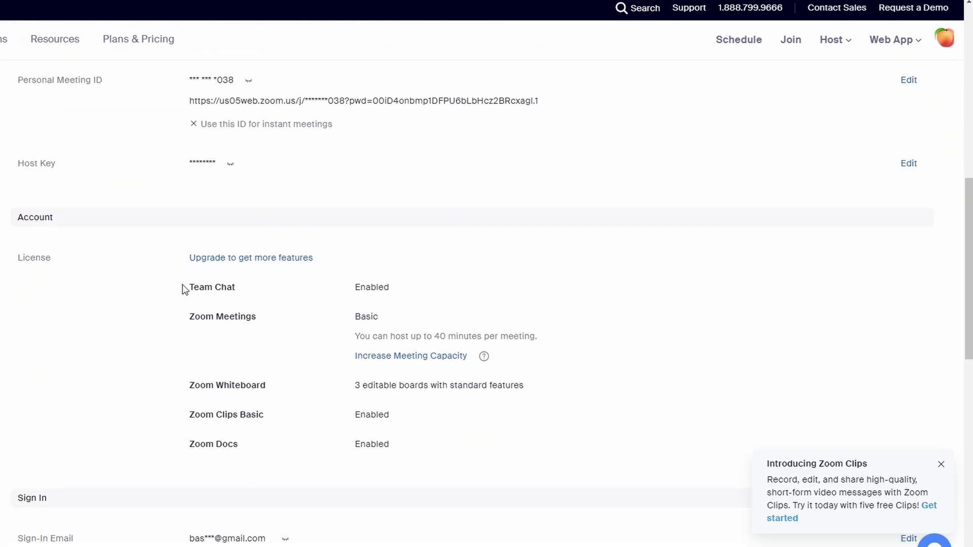
pyautogui.scroll(-1, 185, 290)
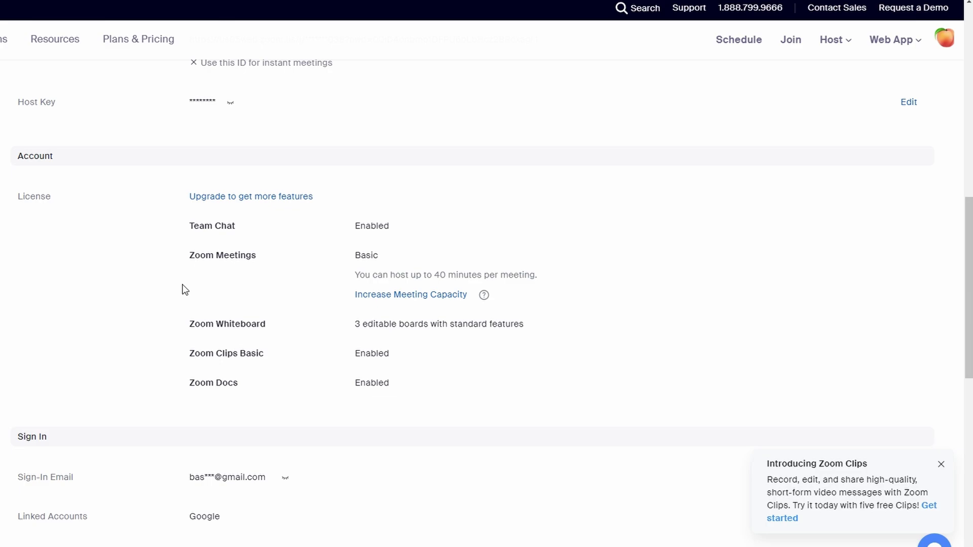
pyautogui.scroll(1, 184, 290)
pyautogui.click(941, 464)
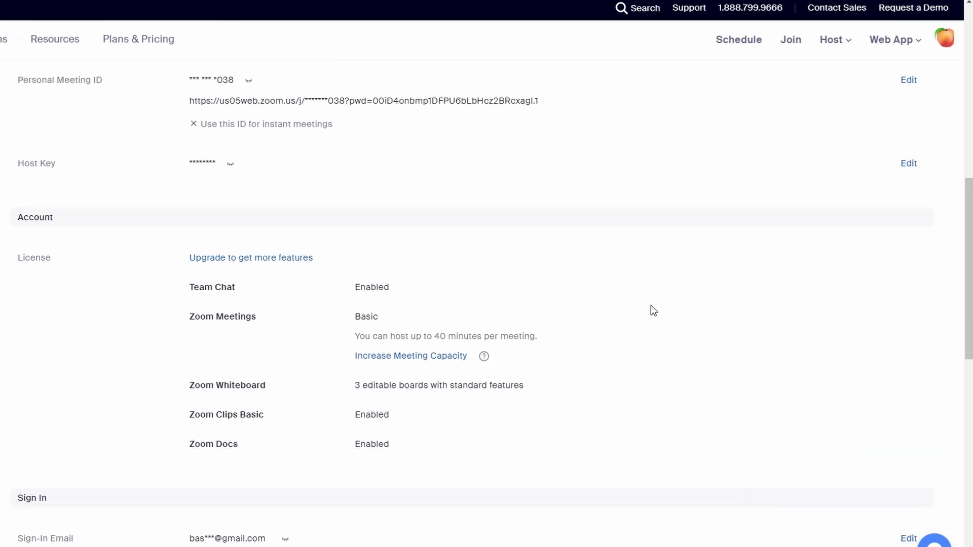
# Download the Zoom desktop client from the account's home page.
pyautogui.scroll(5, 653, 310)
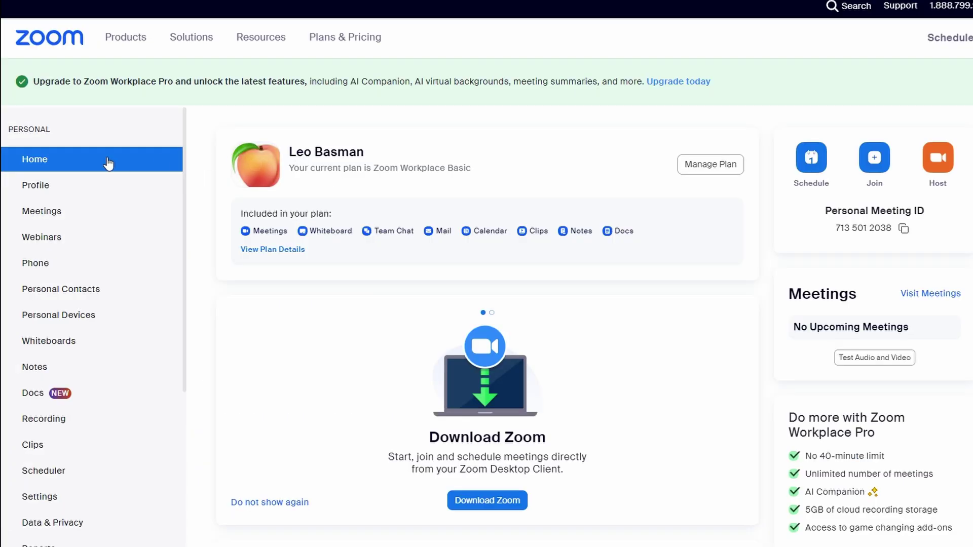
pyautogui.click(502, 502)
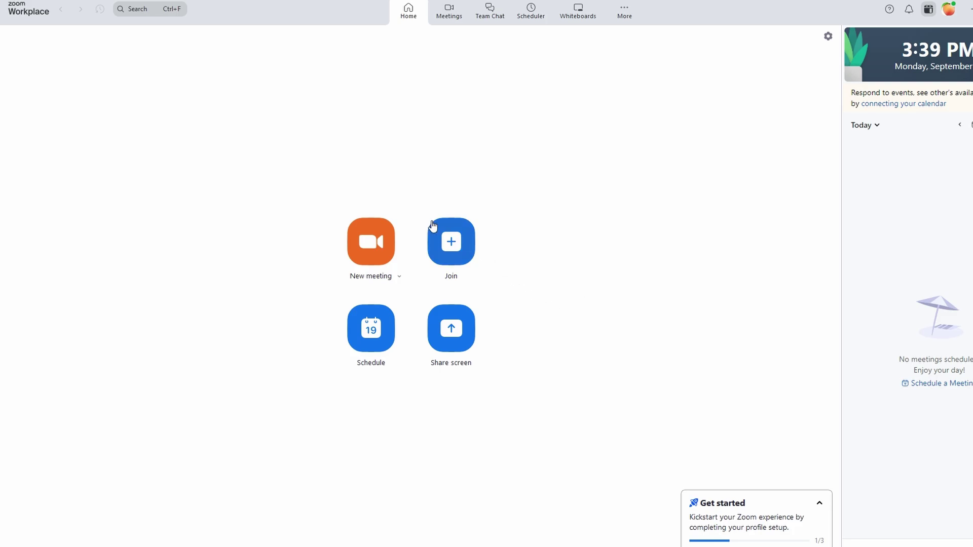
# Try out the Join meeting options, including the name field and Turn off my video, and close the dialog without joining.
pyautogui.click(452, 230)
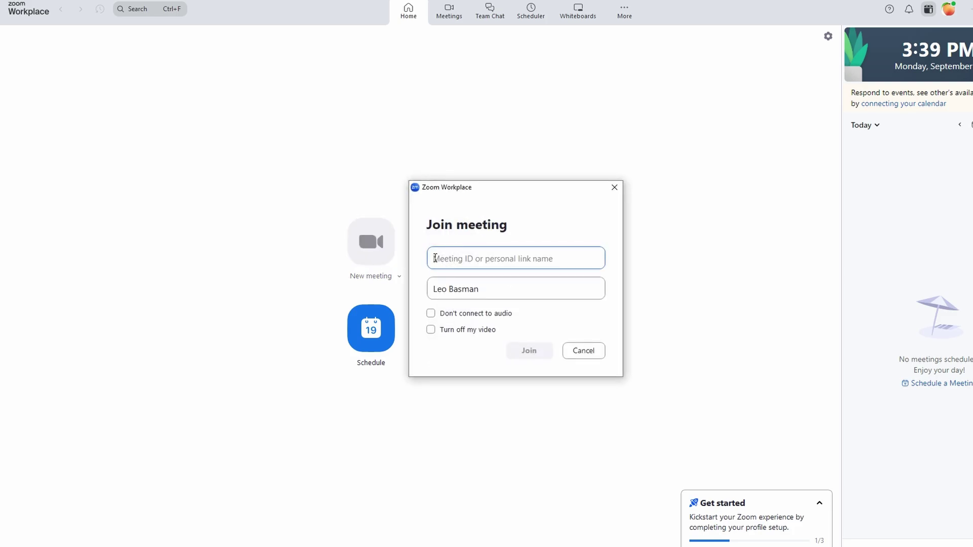
pyautogui.click(430, 330)
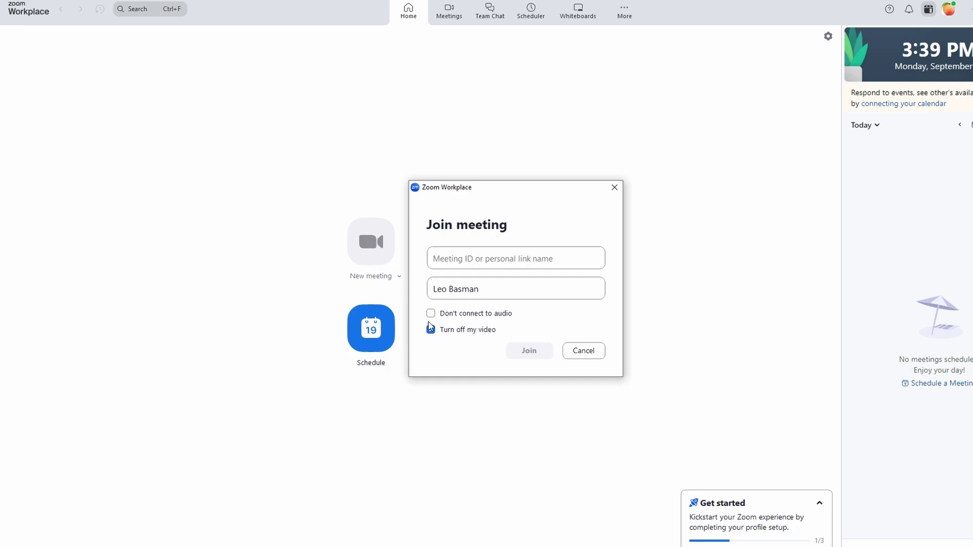
pyautogui.click(465, 288)
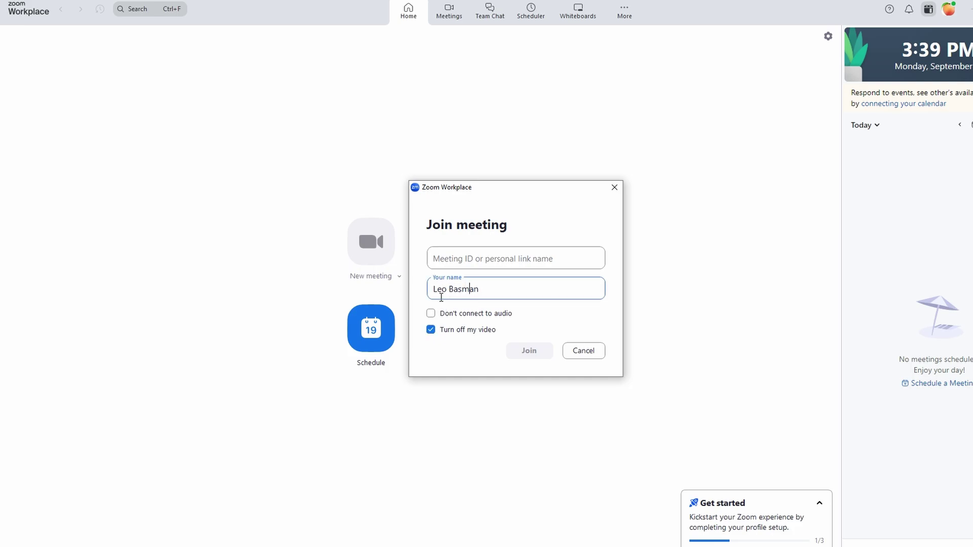
pyautogui.moveTo(480, 288); pyautogui.dragTo(426, 299)
pyautogui.click(614, 188)
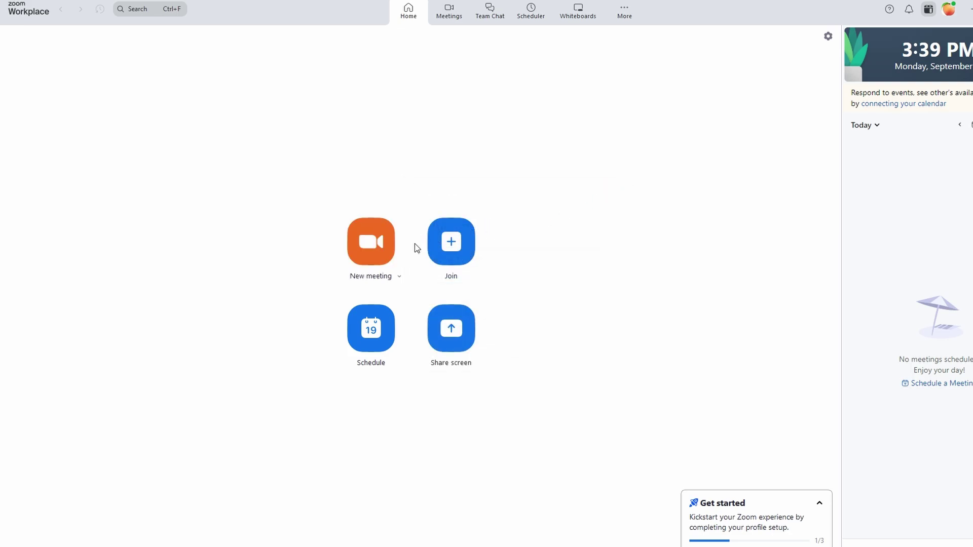
# Start a new meeting without joining computer audio.
pyautogui.click(378, 247)
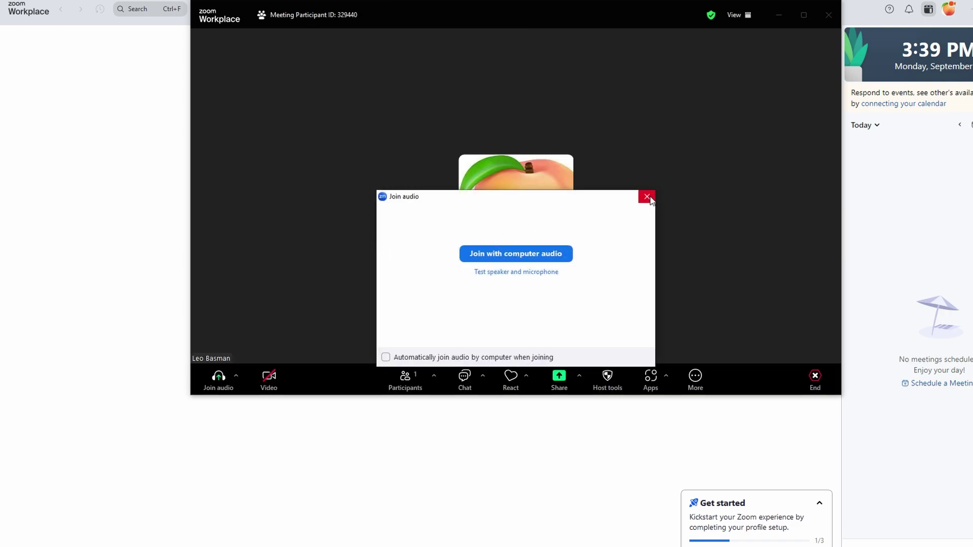
pyautogui.click(647, 197)
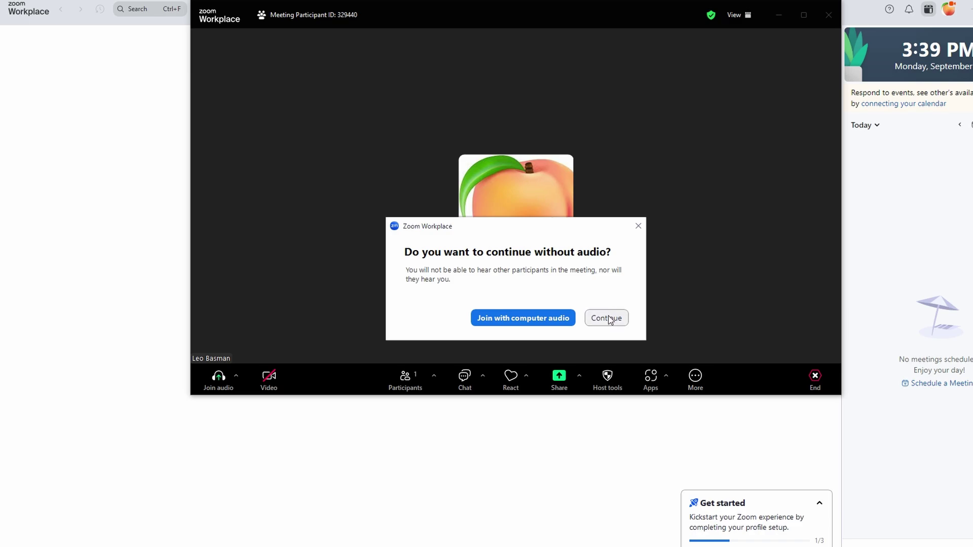
pyautogui.click(638, 226)
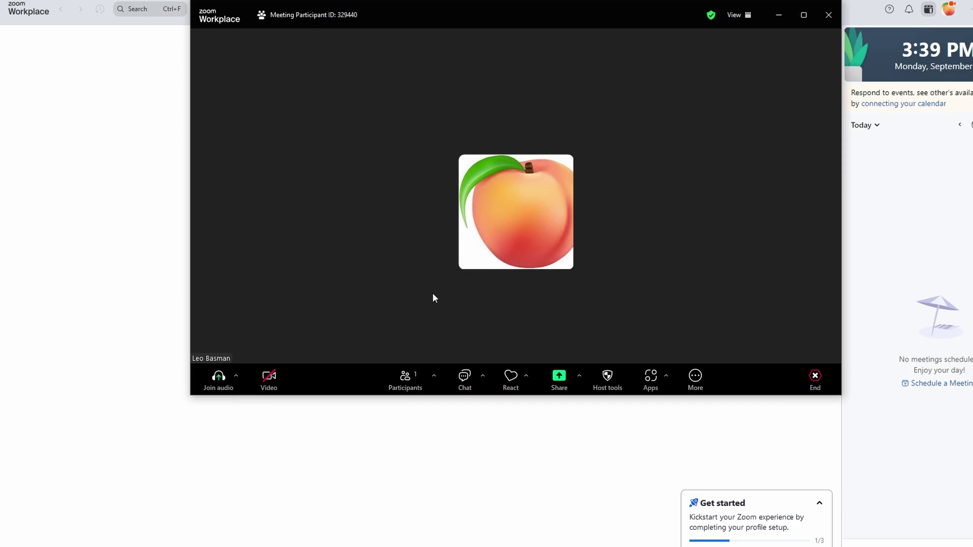
# Review the meeting's audio settings for speaker, microphone and background noise removal, and close the settings.
pyautogui.click(236, 377)
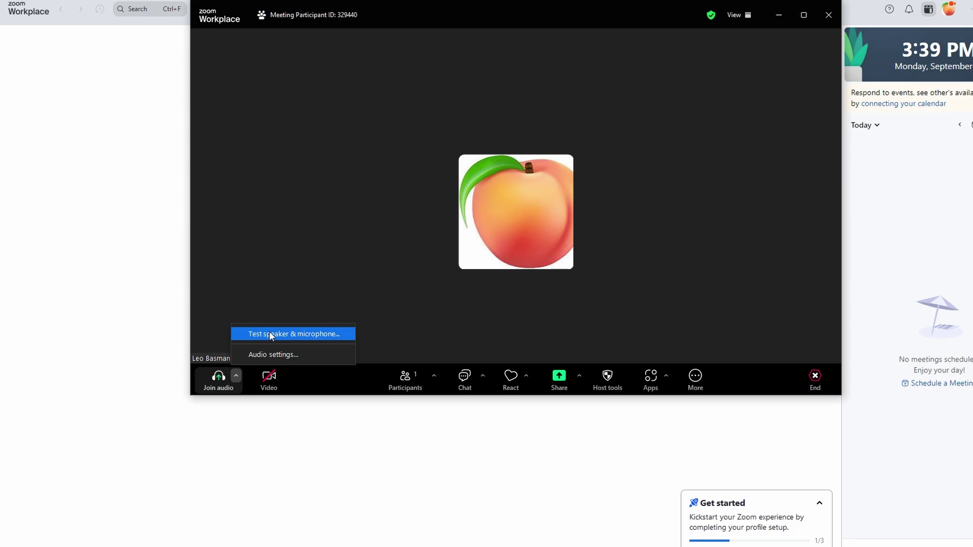
pyautogui.click(256, 353)
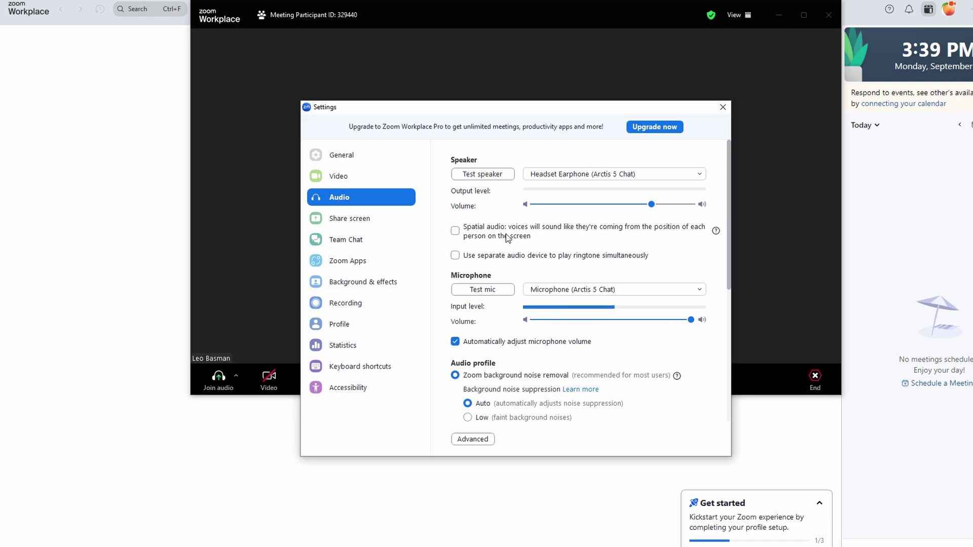
pyautogui.click(723, 108)
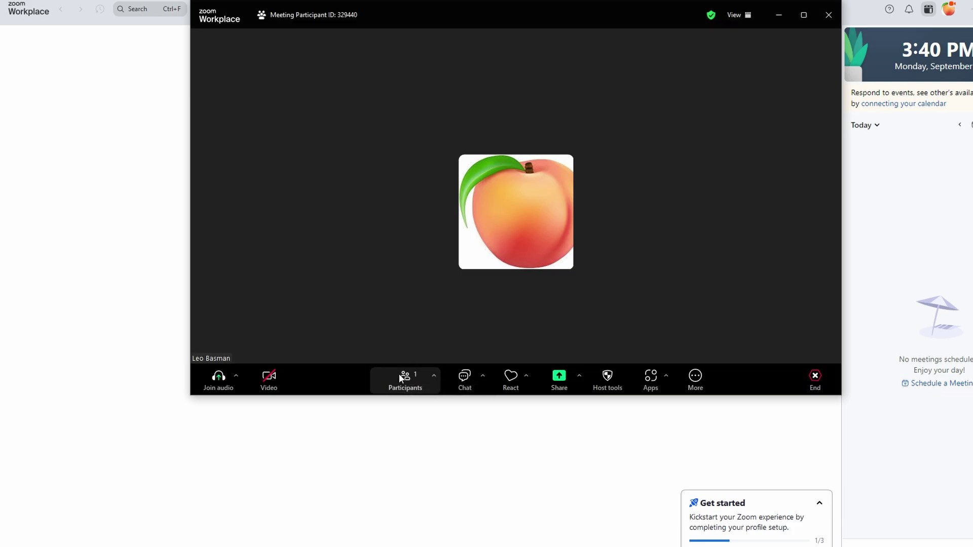
# Show the participants list and enable the waiting room from its host options.
pyautogui.click(416, 382)
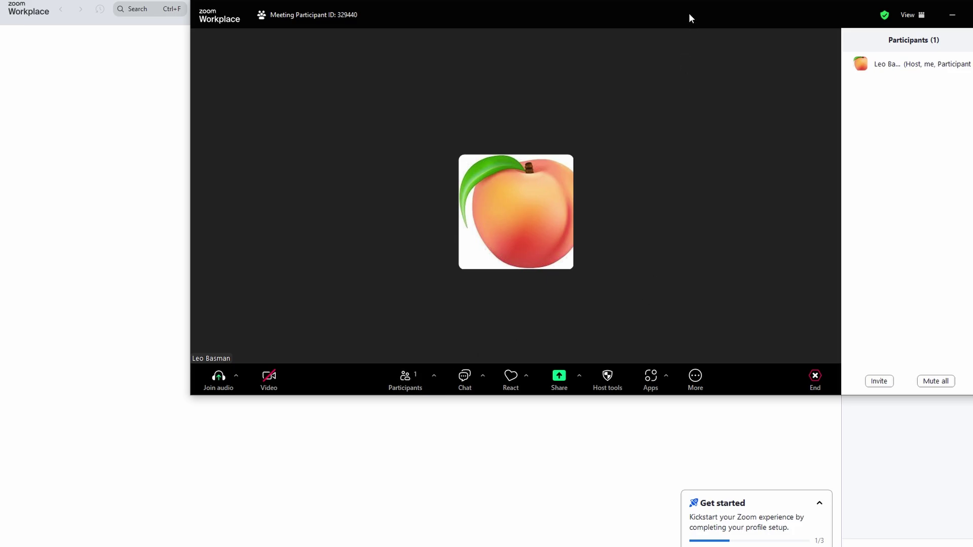
pyautogui.moveTo(689, 18); pyautogui.dragTo(543, 63)
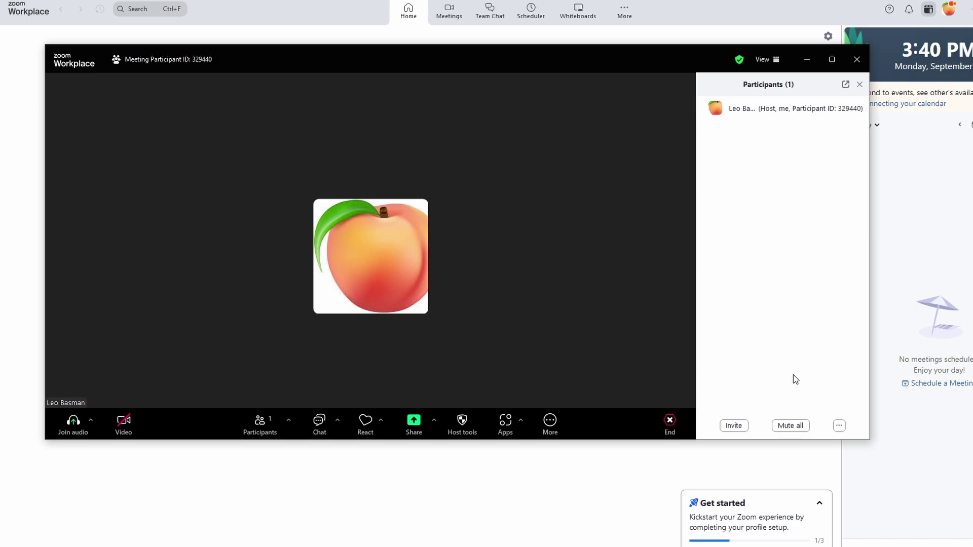
pyautogui.click(839, 425)
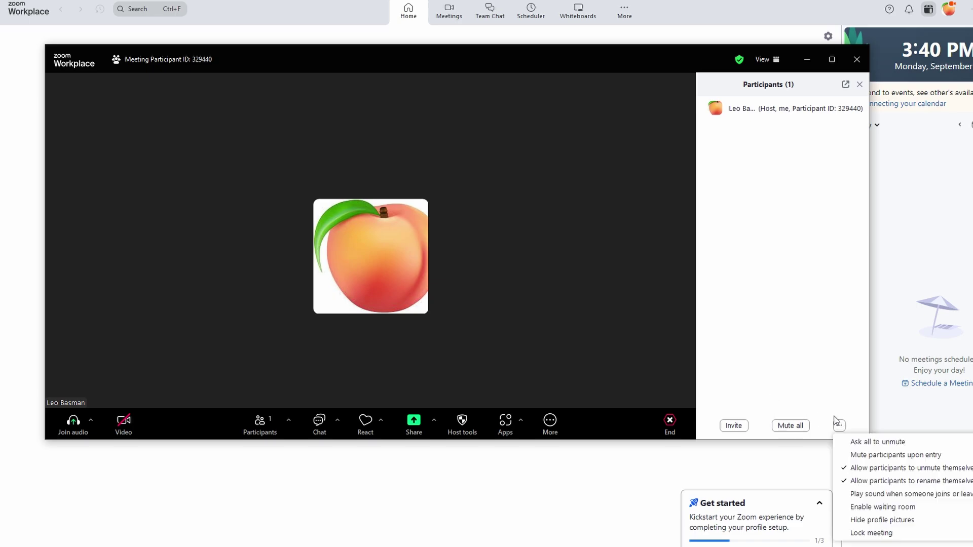
pyautogui.click(896, 508)
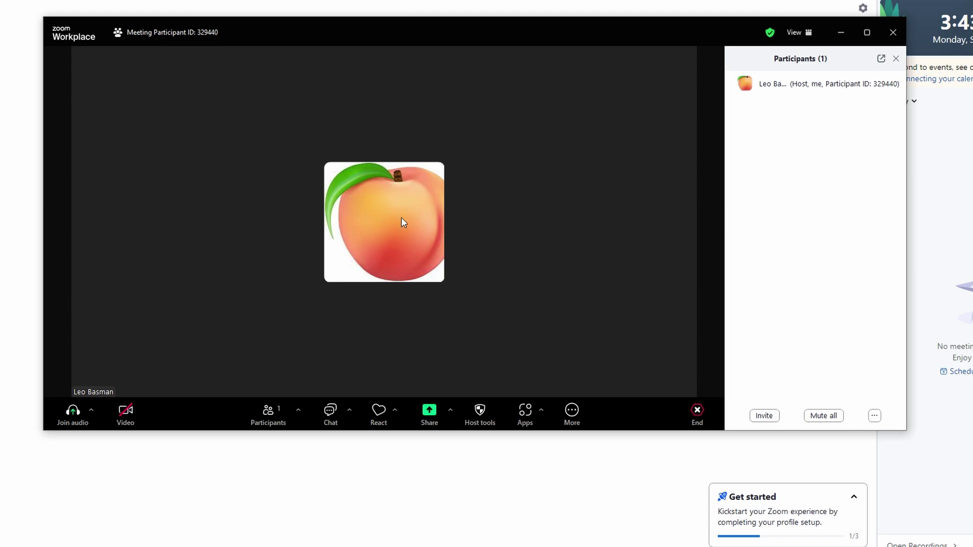
# Draft the chat message "Hi" to everyone in the meeting, and check the available recipients without sending it.
pyautogui.click(327, 412)
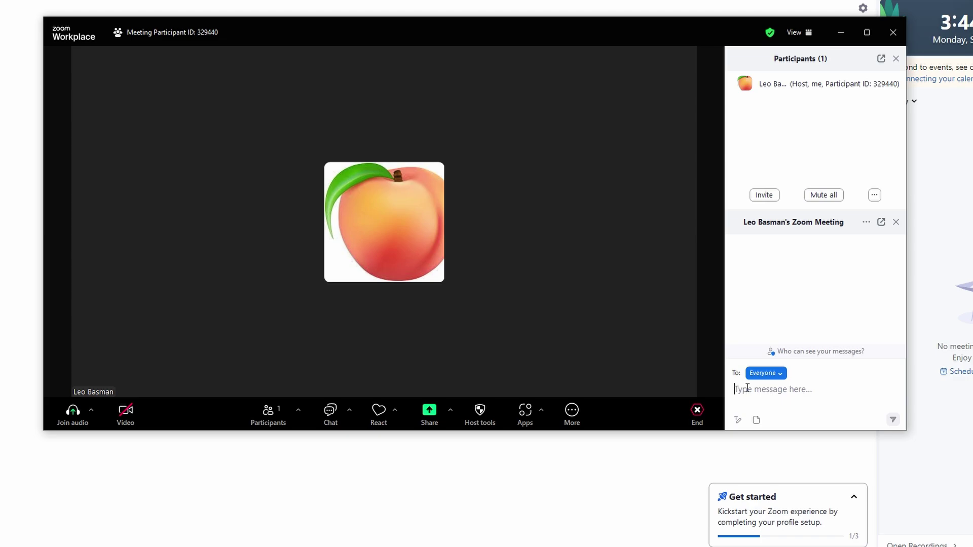
pyautogui.write('Hi')
pyautogui.click(780, 374)
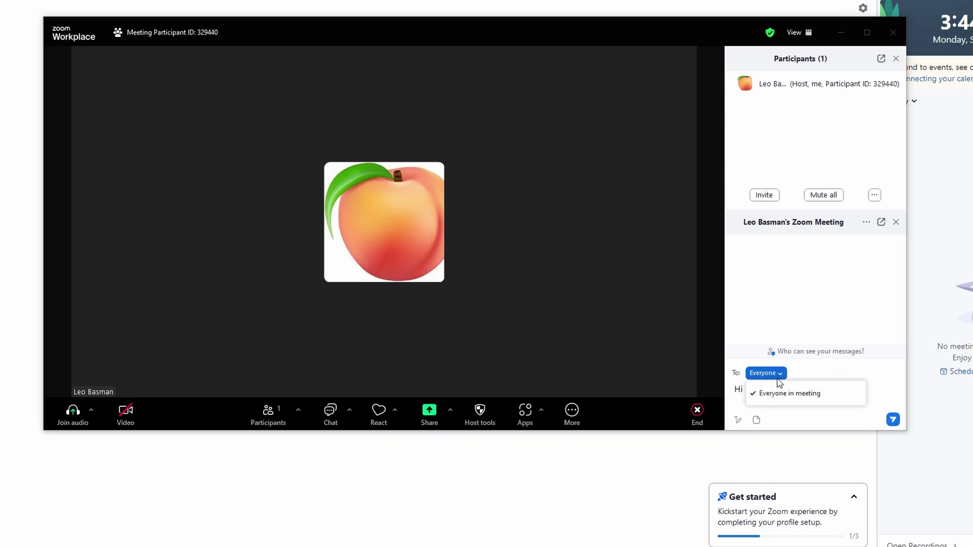
pyautogui.click(811, 417)
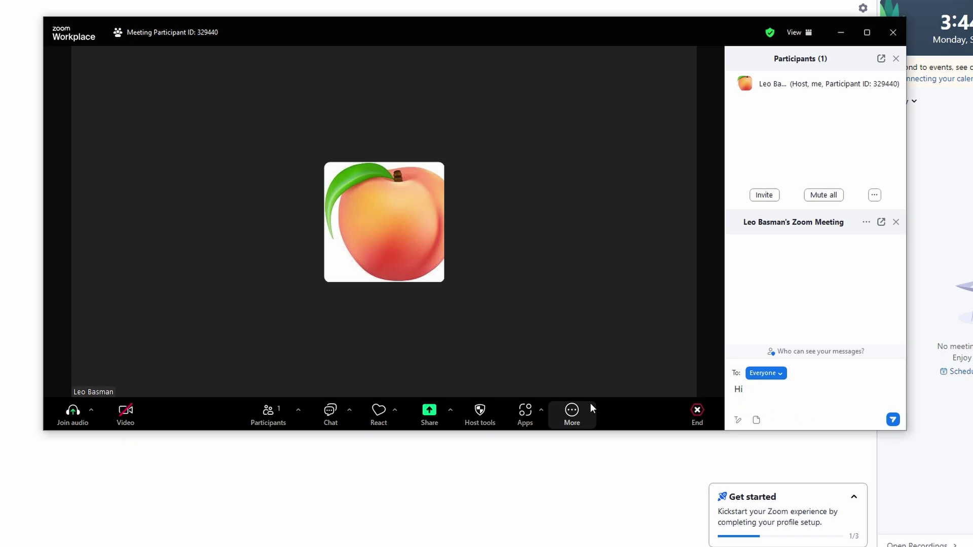
# Send the laughing emoji with effect, and close the meeting chat and the participants list.
pyautogui.click(378, 409)
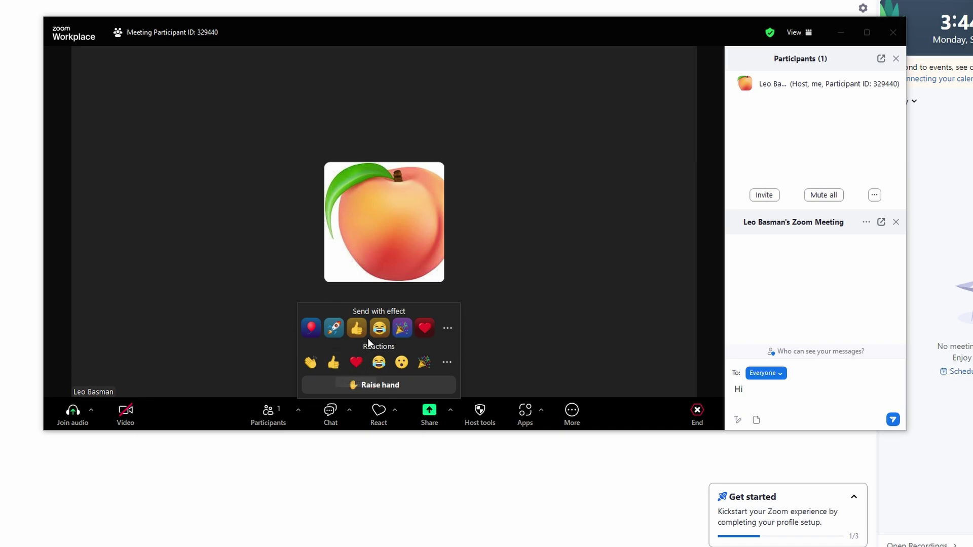
pyautogui.click(378, 330)
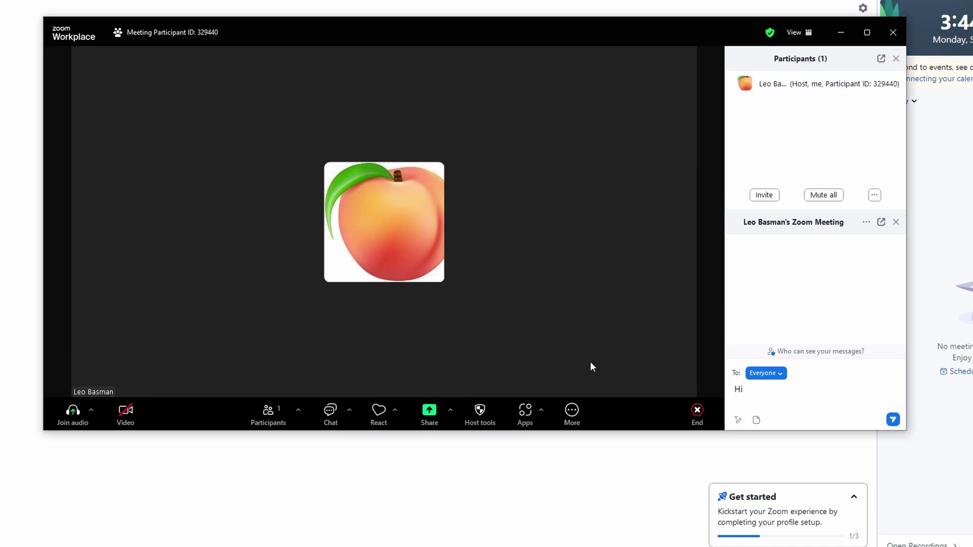
pyautogui.click(896, 222)
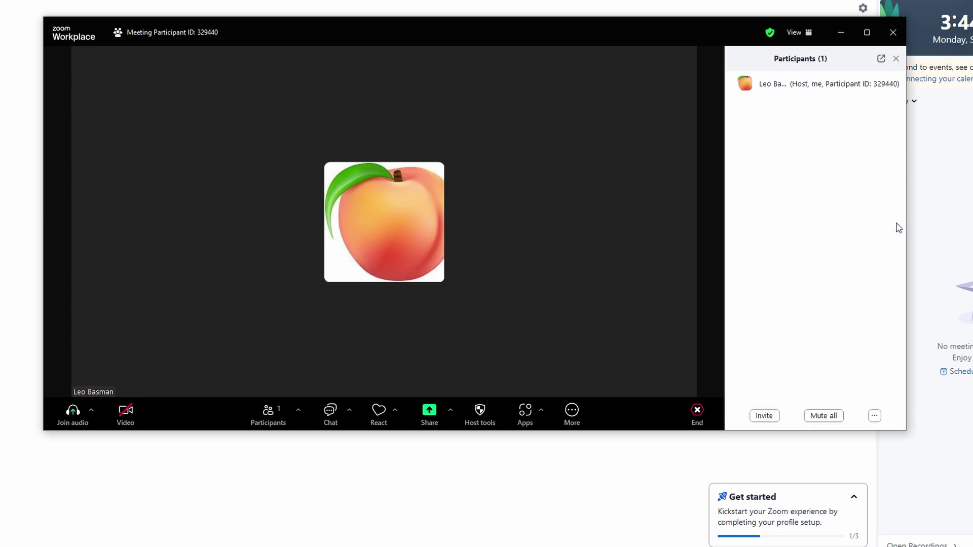
pyautogui.click(896, 60)
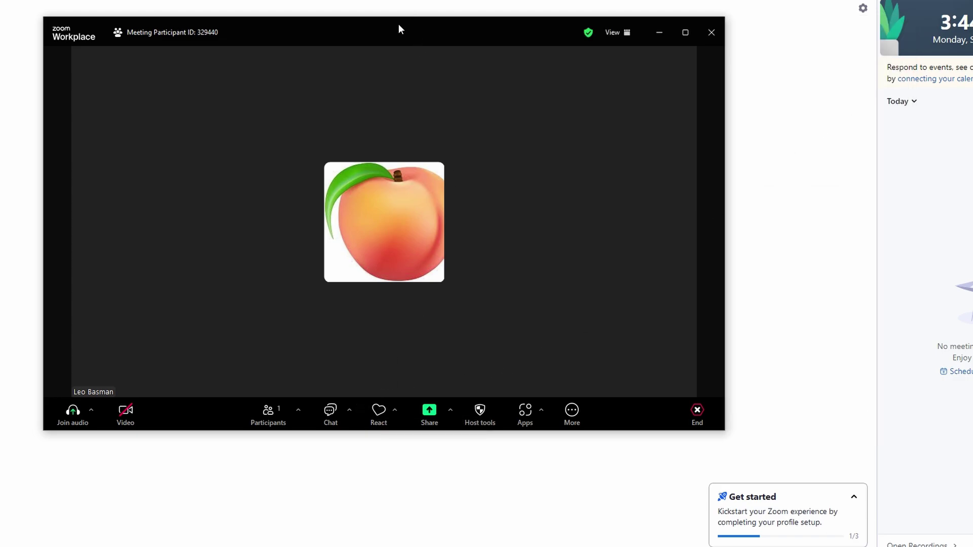
# Send the red heart reaction twice in the meeting.
pyautogui.moveTo(399, 26); pyautogui.dragTo(474, 34)
pyautogui.click(455, 419)
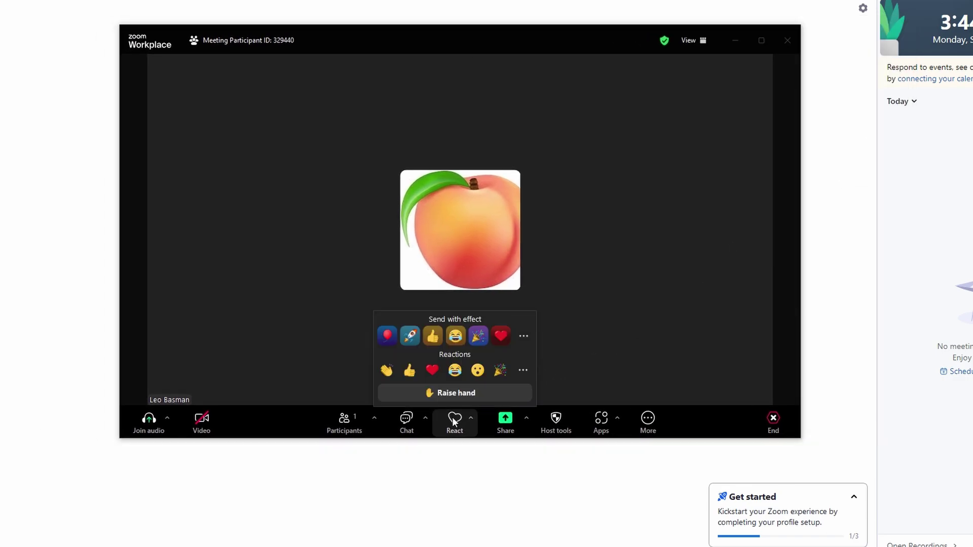
pyautogui.click(431, 370)
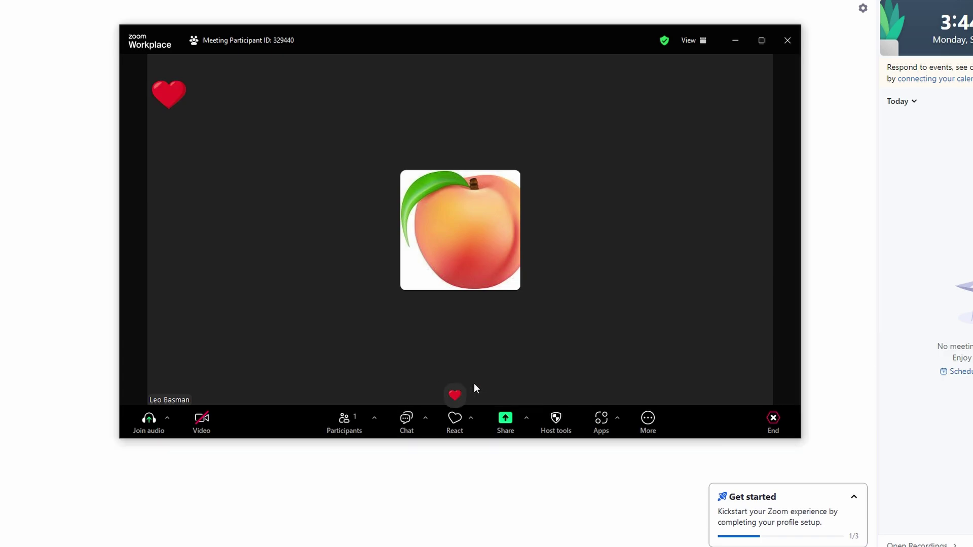
pyautogui.click(454, 419)
pyautogui.click(434, 373)
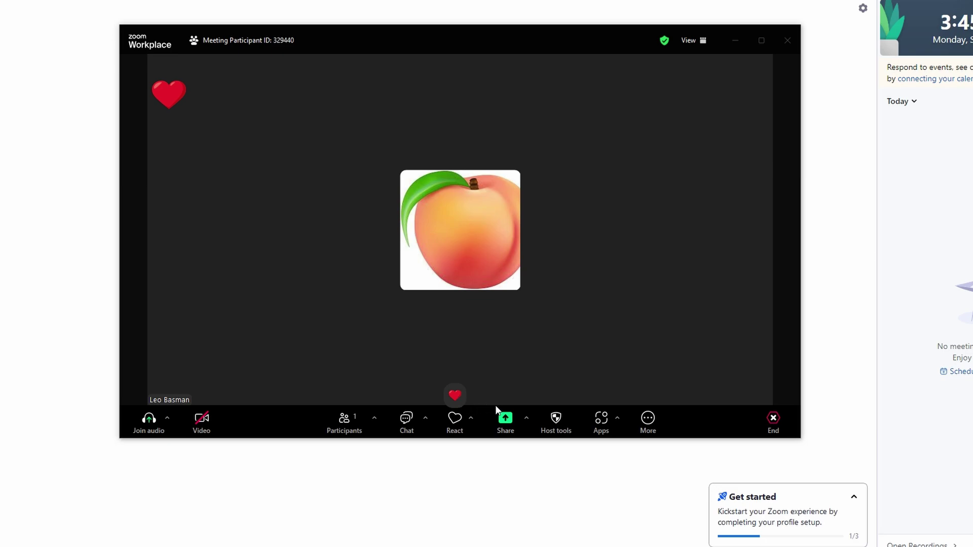
# Check who may share in the meeting, share the screen, and stop sharing.
pyautogui.click(525, 420)
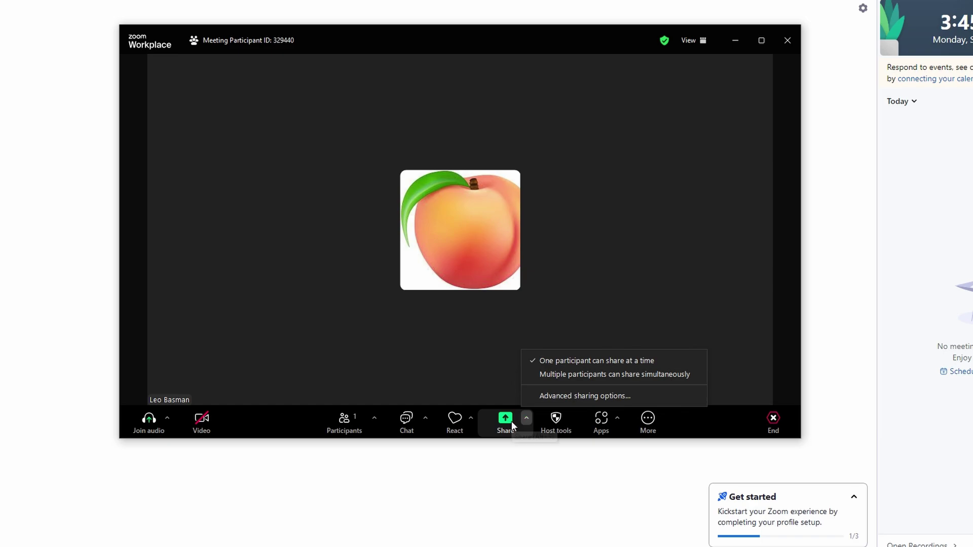
pyautogui.click(513, 421)
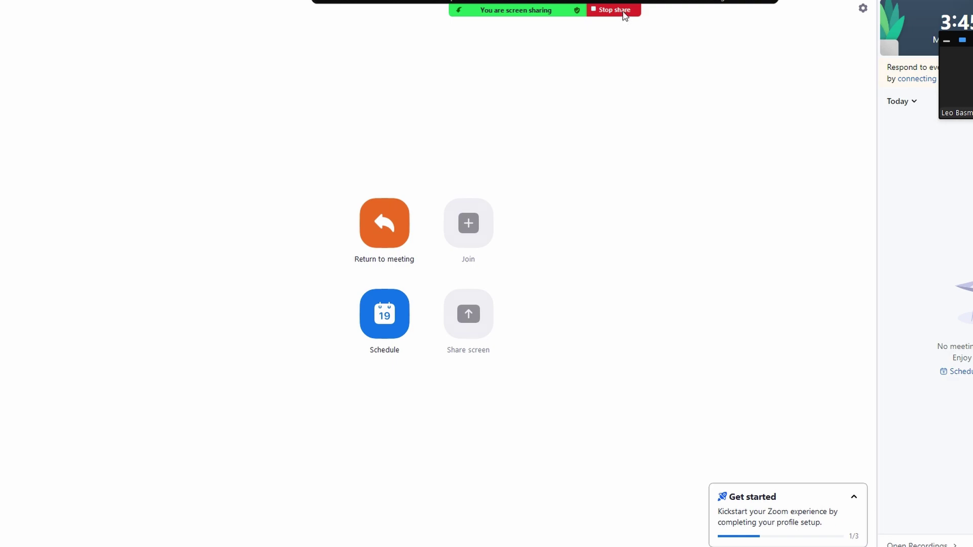
pyautogui.click(624, 11)
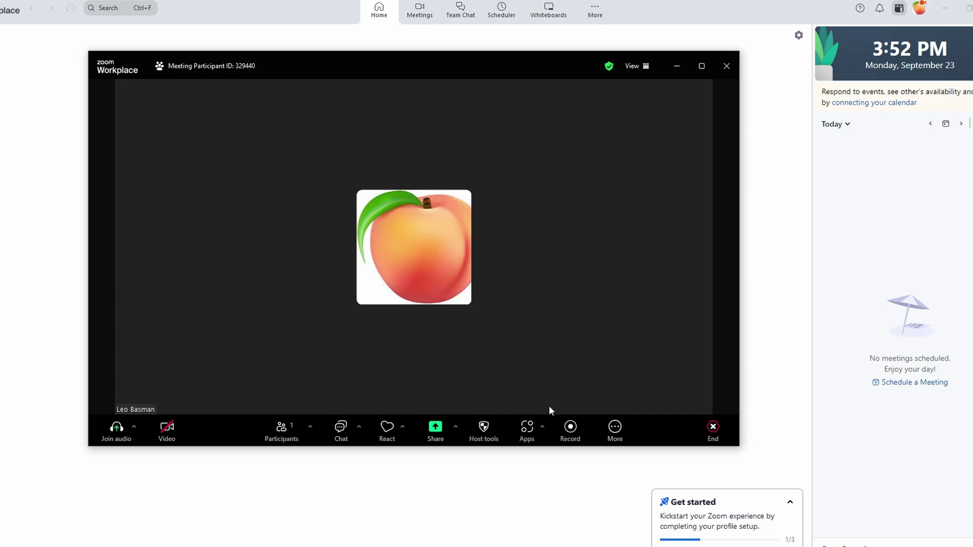
# Record the meeting, dismiss the notice about missing audio, and stop the recording.
pyautogui.click(571, 433)
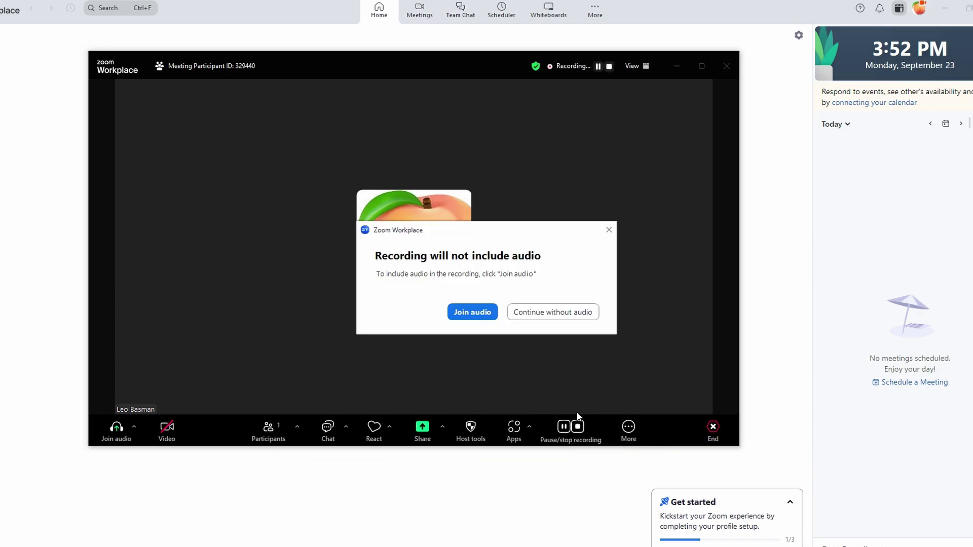
pyautogui.click(608, 231)
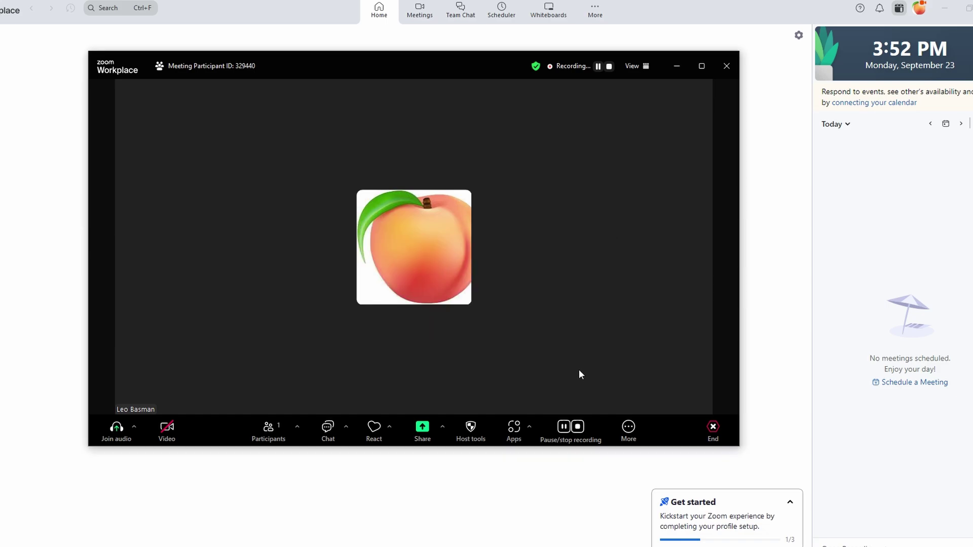
pyautogui.click(578, 426)
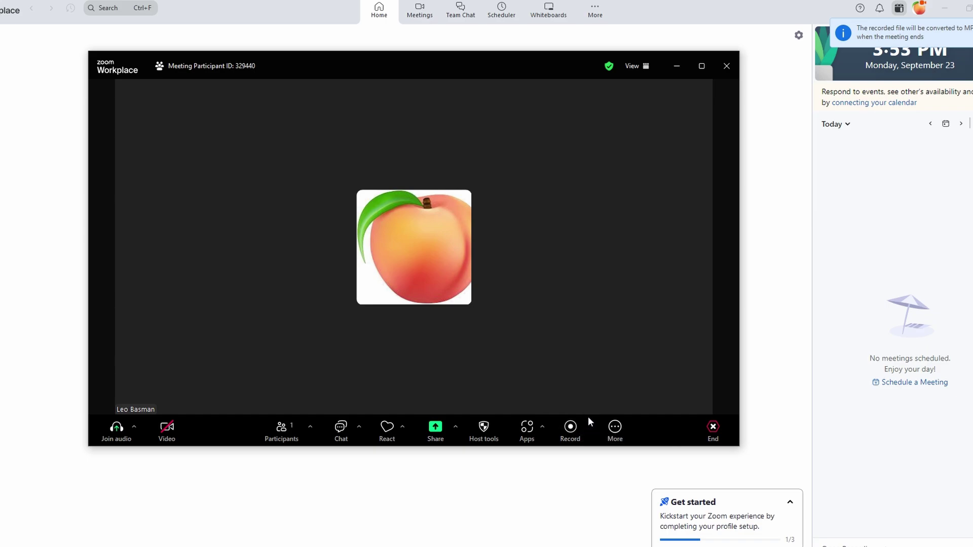
# Try out the breakout room setup, including the number of rooms with automatic assignment, and close the dialog.
pyautogui.click(603, 424)
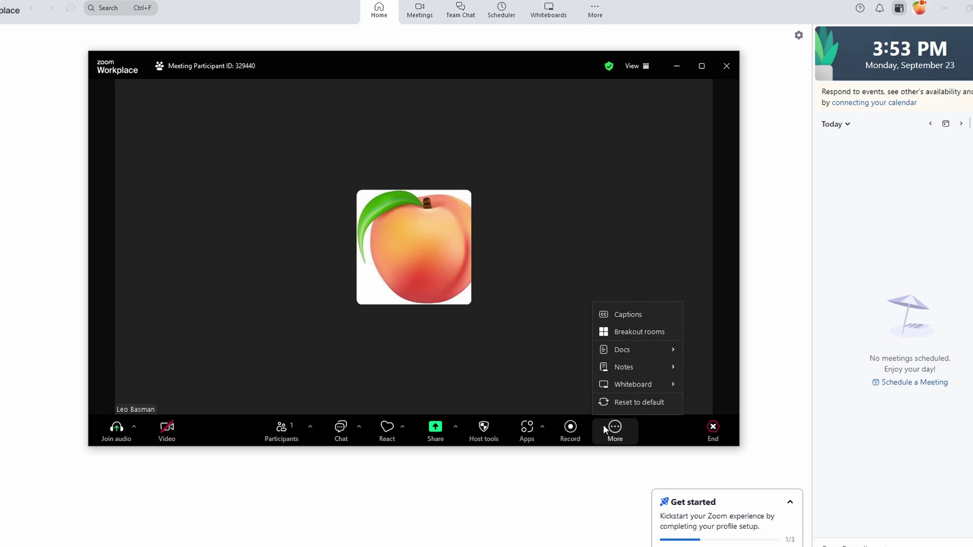
pyautogui.click(609, 330)
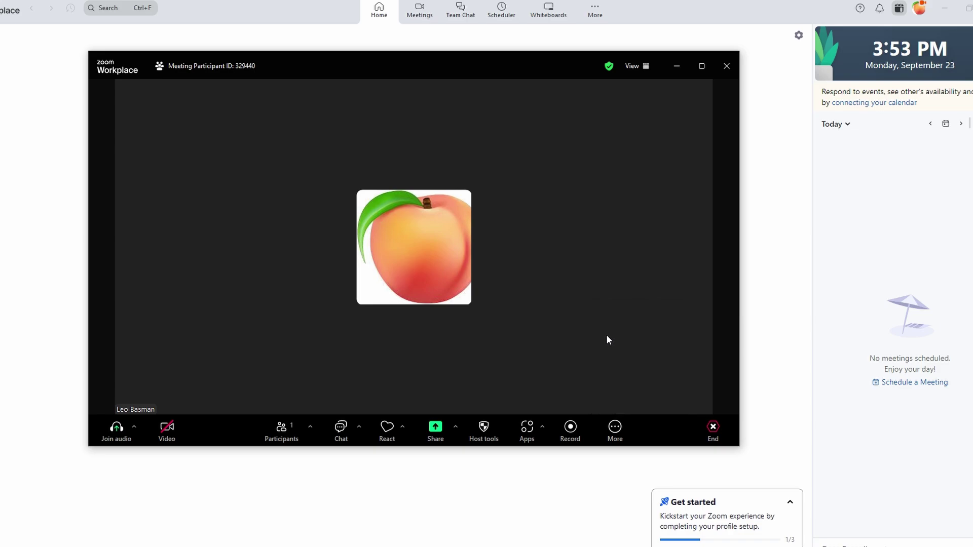
pyautogui.click(612, 420)
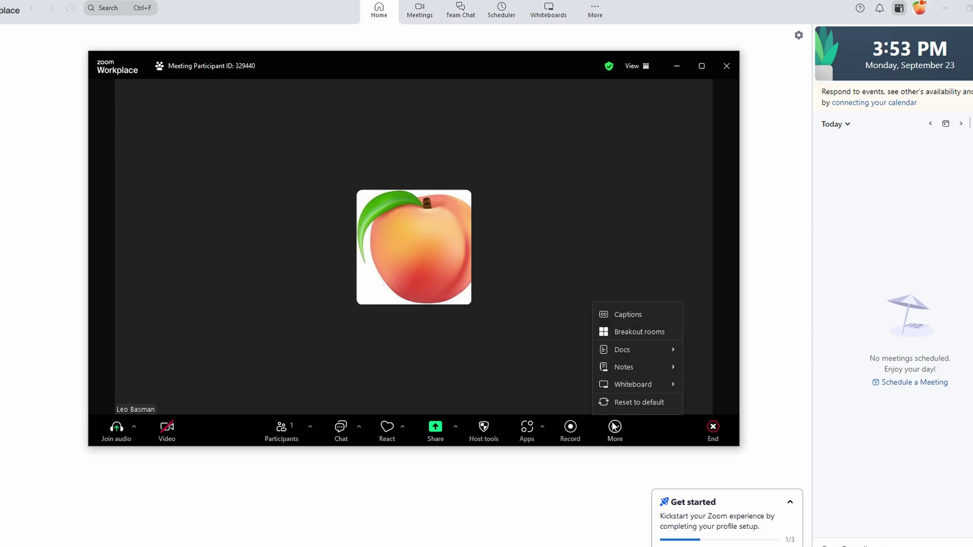
pyautogui.click(632, 336)
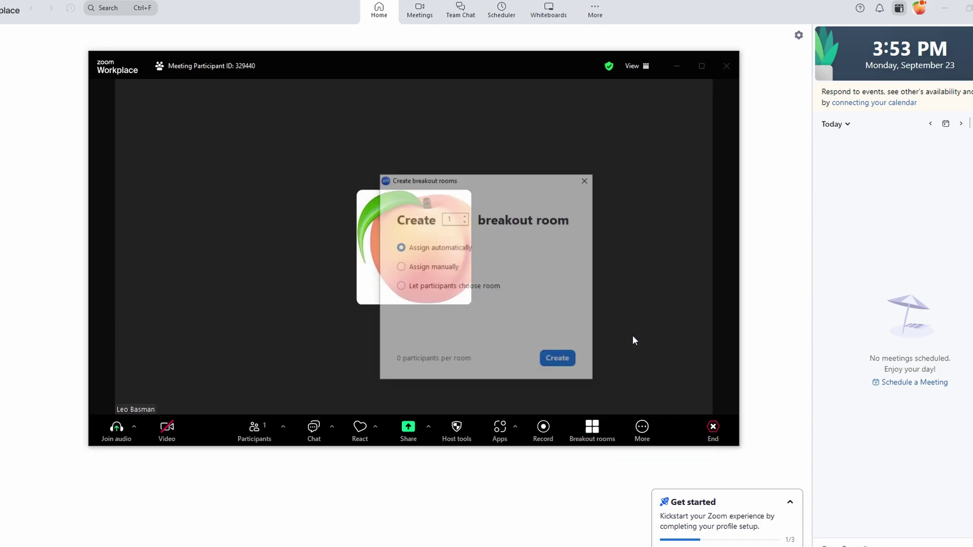
pyautogui.click(465, 215)
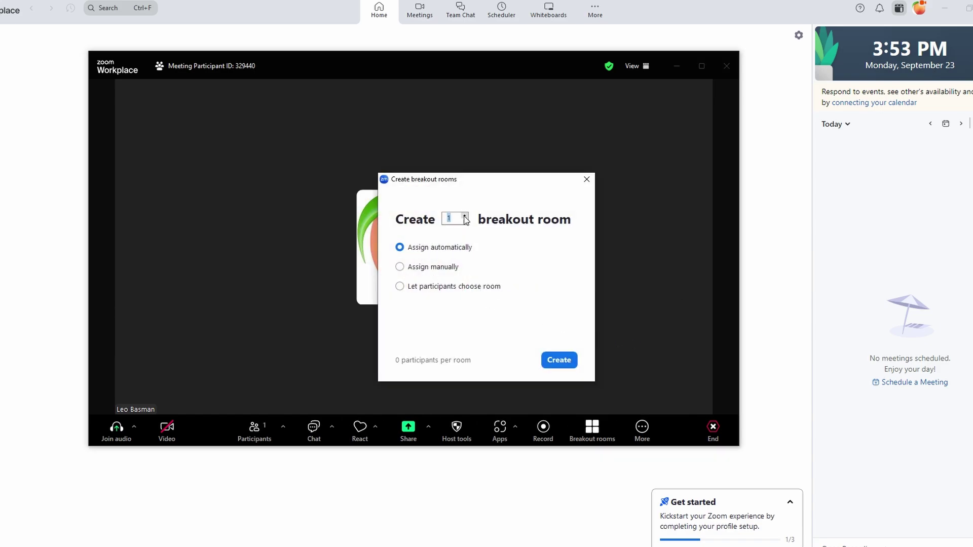
pyautogui.click(464, 215)
pyautogui.click(556, 358)
pyautogui.click(586, 180)
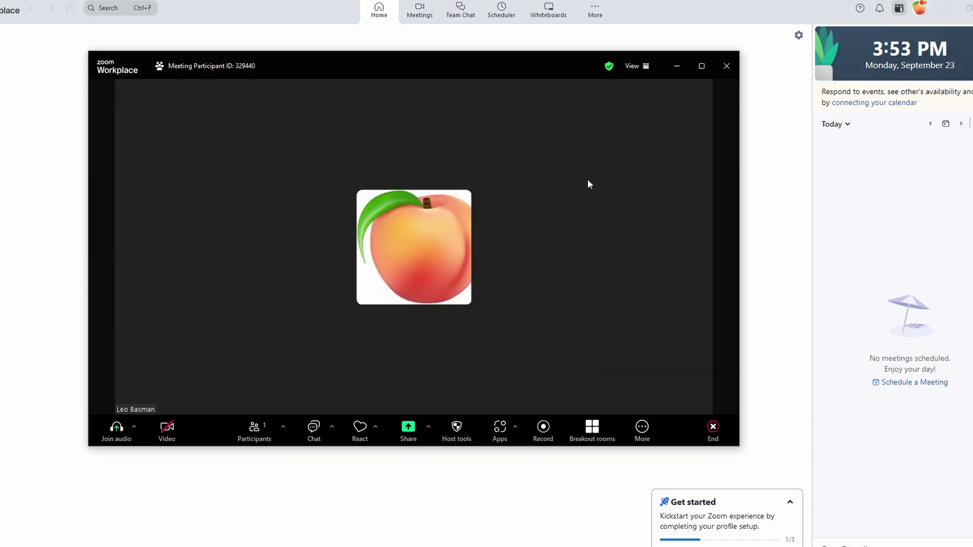
# View the meeting's information, including its invite link and encryption details.
pyautogui.click(609, 67)
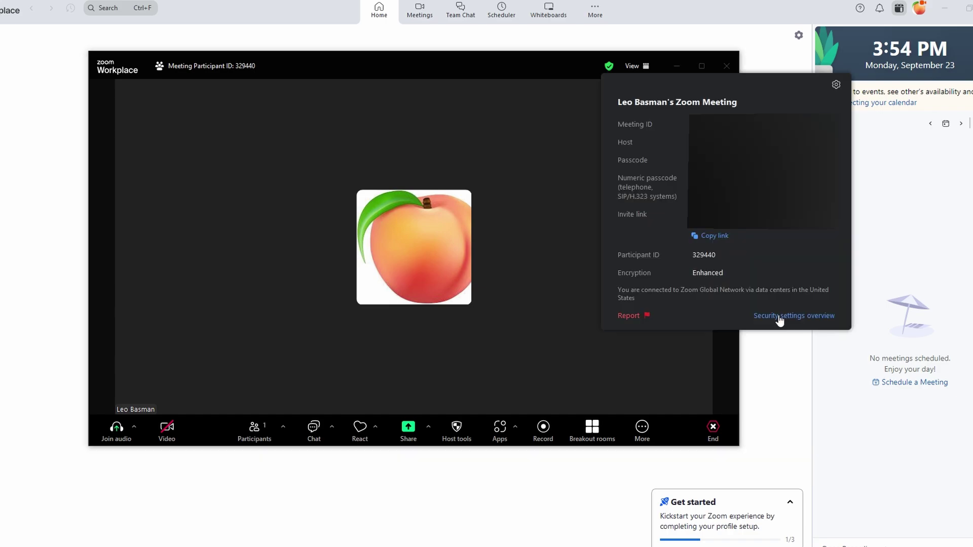